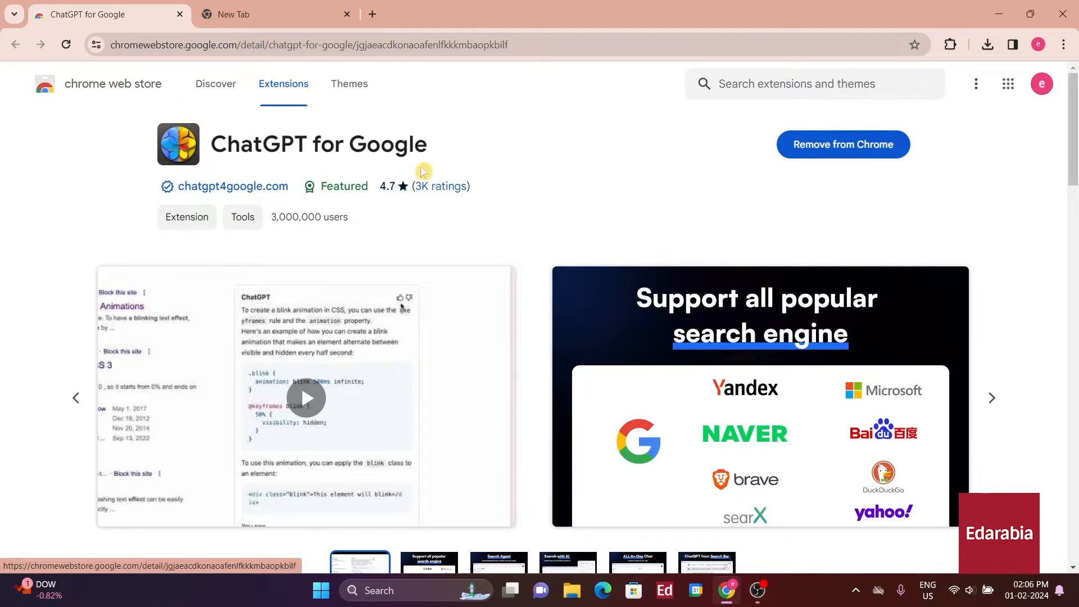
Search Google for how to make brownies so ChatGPT's recipe appears beside the results.
key("ctrl+w")
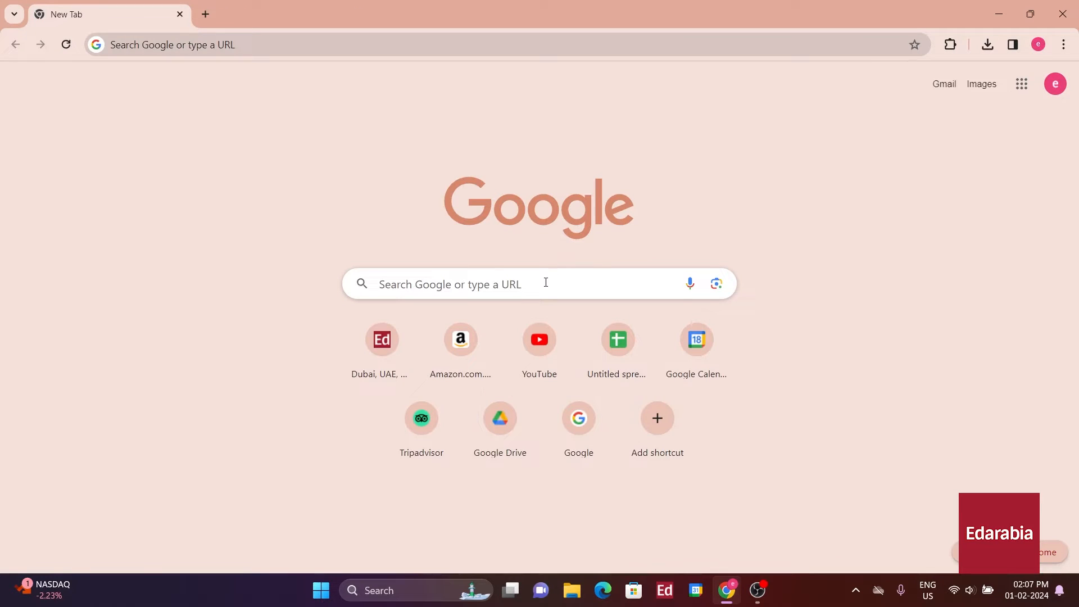
left_click(546, 282)
type("how do")
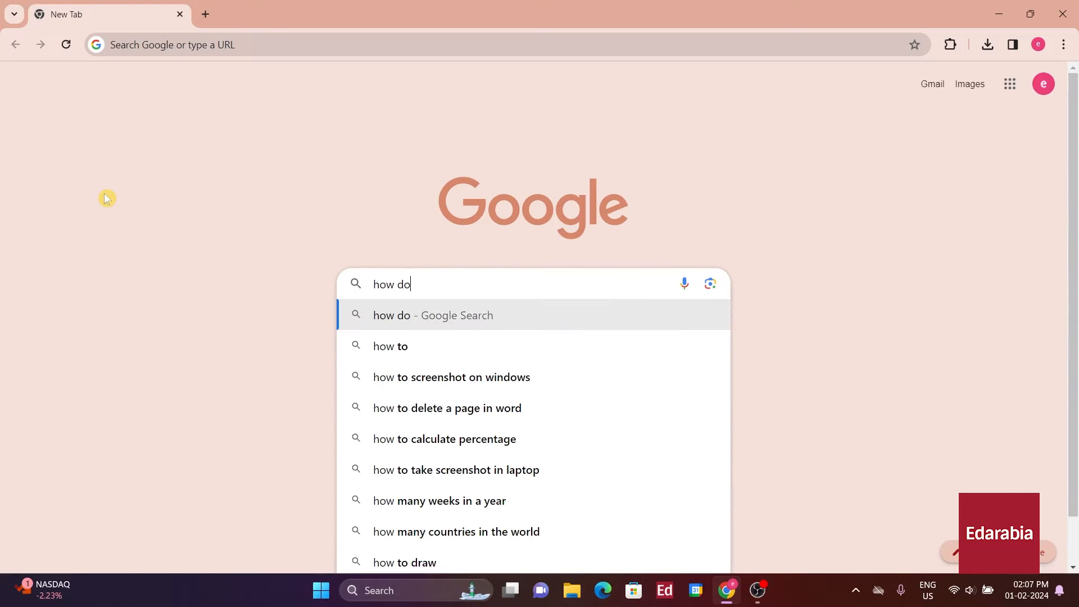
type(" i make brownies")
key("Return")
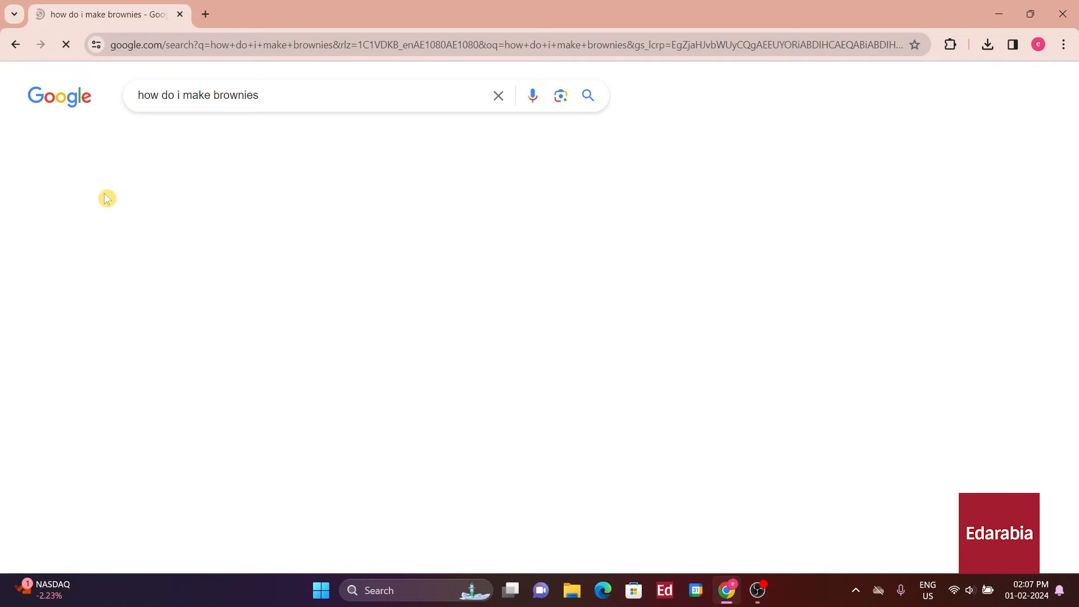
scroll(218, 208, "down", 4)
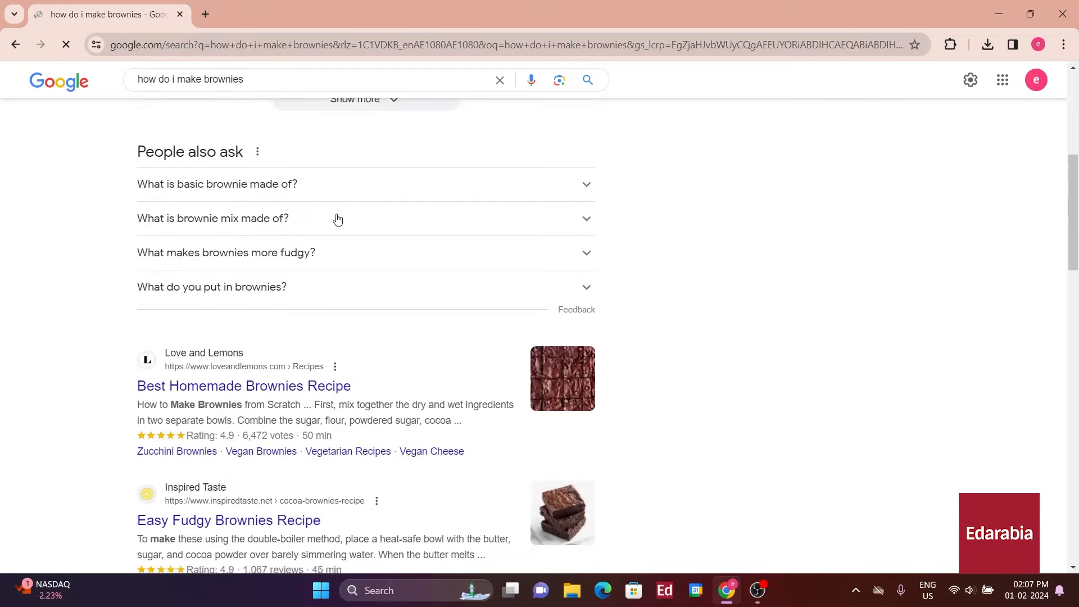
scroll(338, 217, "down", 2)
scroll(434, 301, "down", 2)
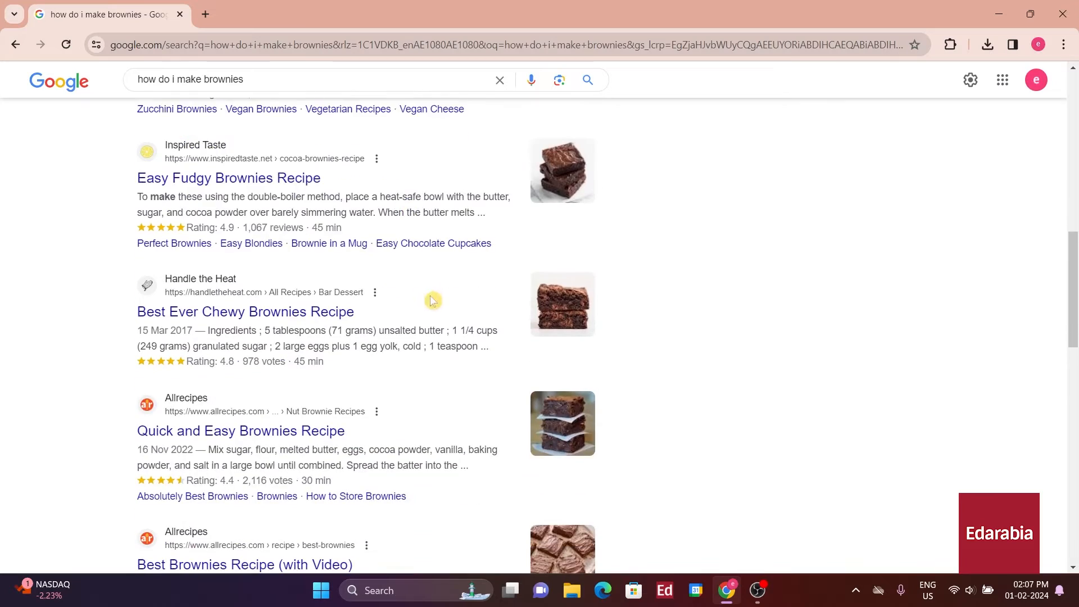
scroll(253, 298, "down", 2)
scroll(287, 312, "down", 3)
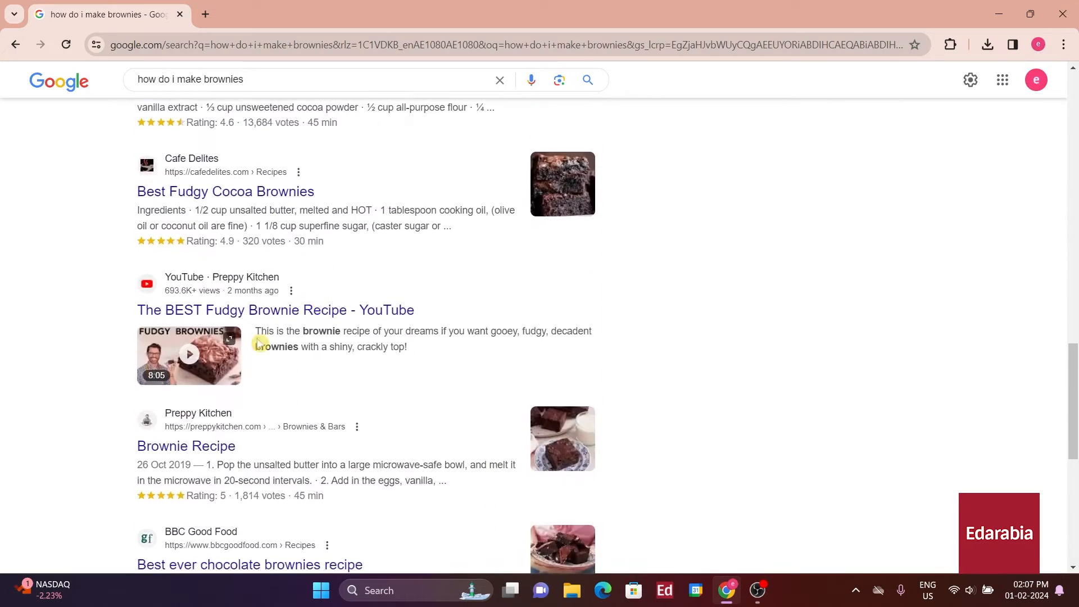
scroll(304, 295, "down", 3)
scroll(450, 354, "up", 4)
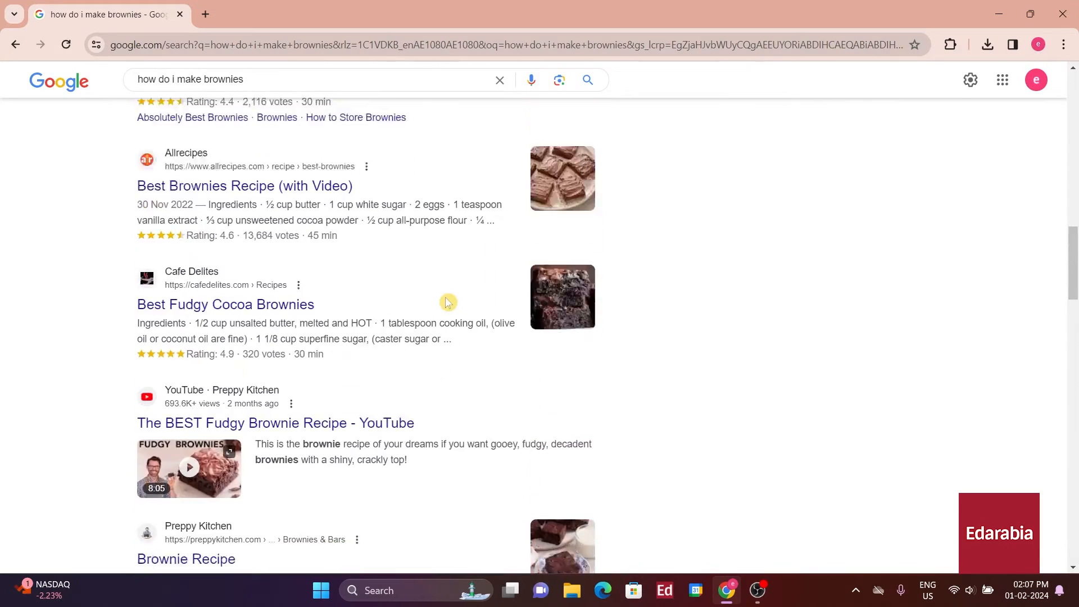
scroll(448, 301, "up", 3)
scroll(446, 270, "up", 4)
scroll(445, 251, "up", 2)
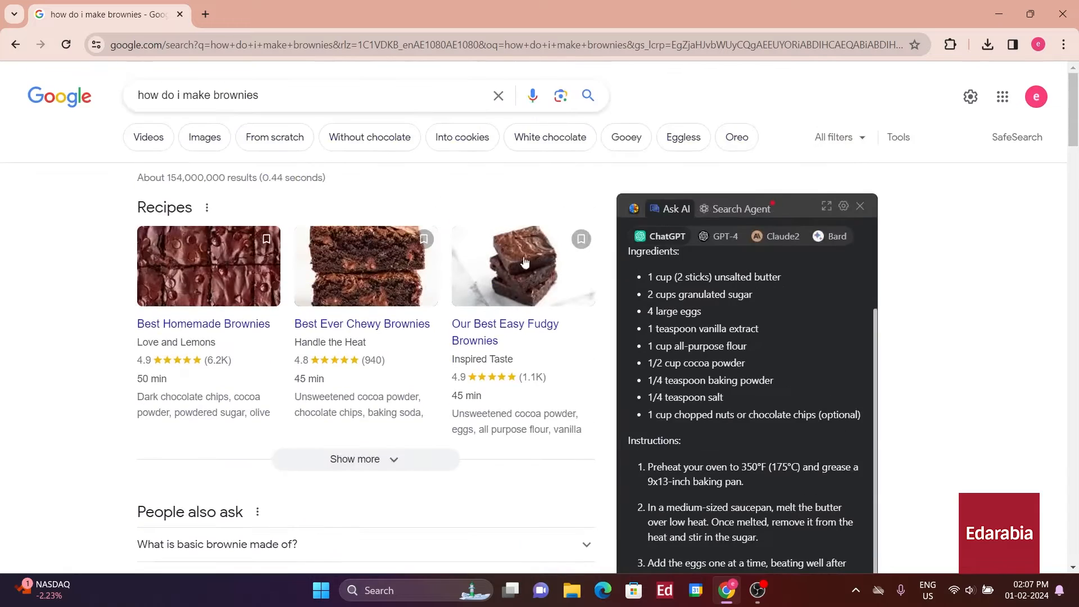
scroll(505, 279, "down", 1)
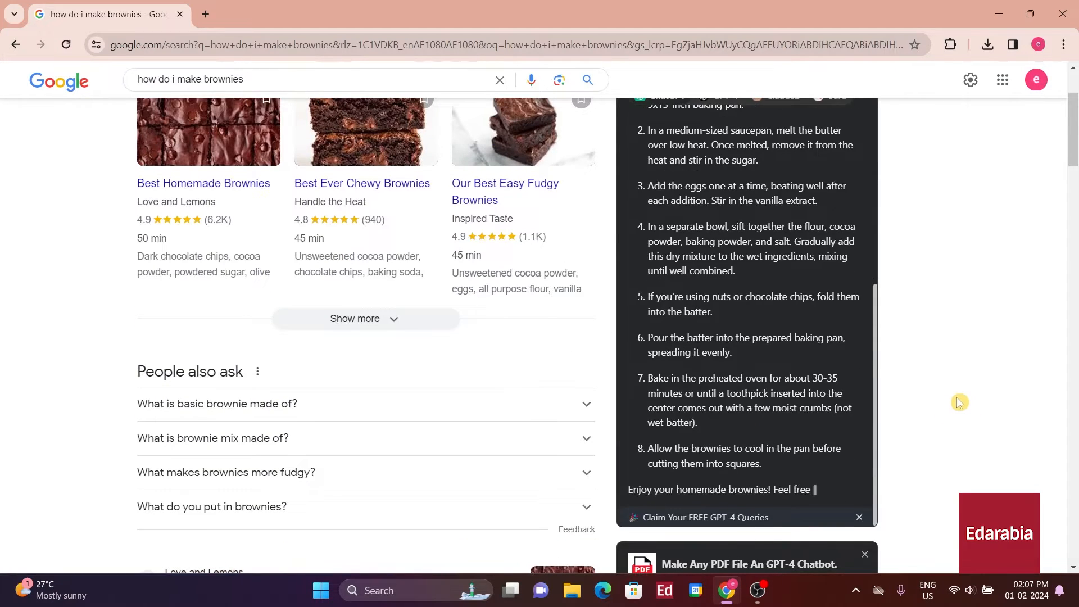
scroll(958, 402, "down", 2)
scroll(944, 392, "down", 1)
scroll(941, 392, "up", 2)
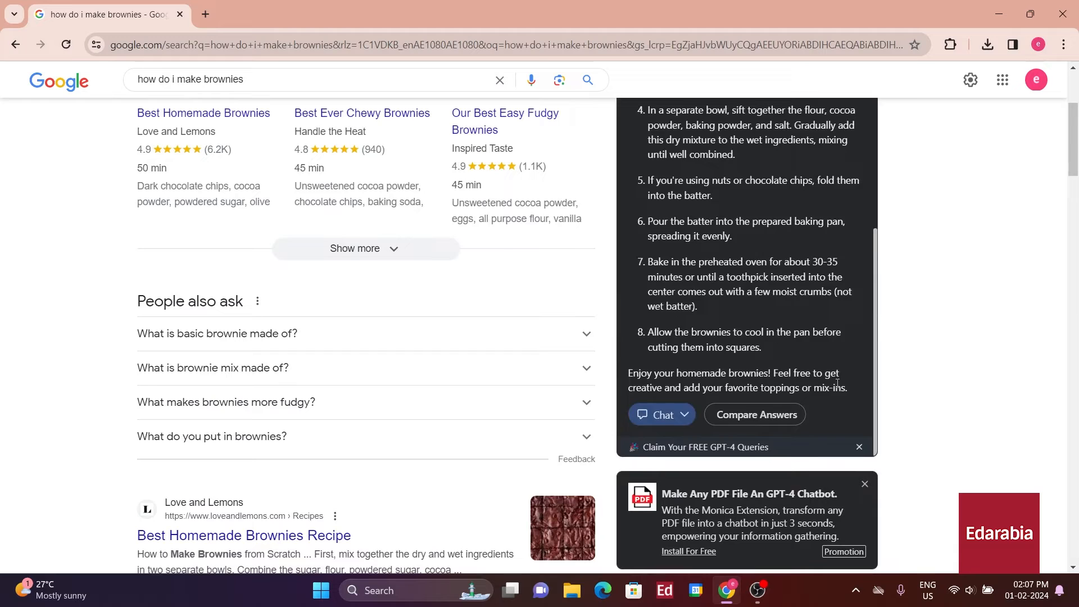
scroll(843, 337, "up", 3)
scroll(827, 354, "up", 1)
scroll(915, 268, "up", 3)
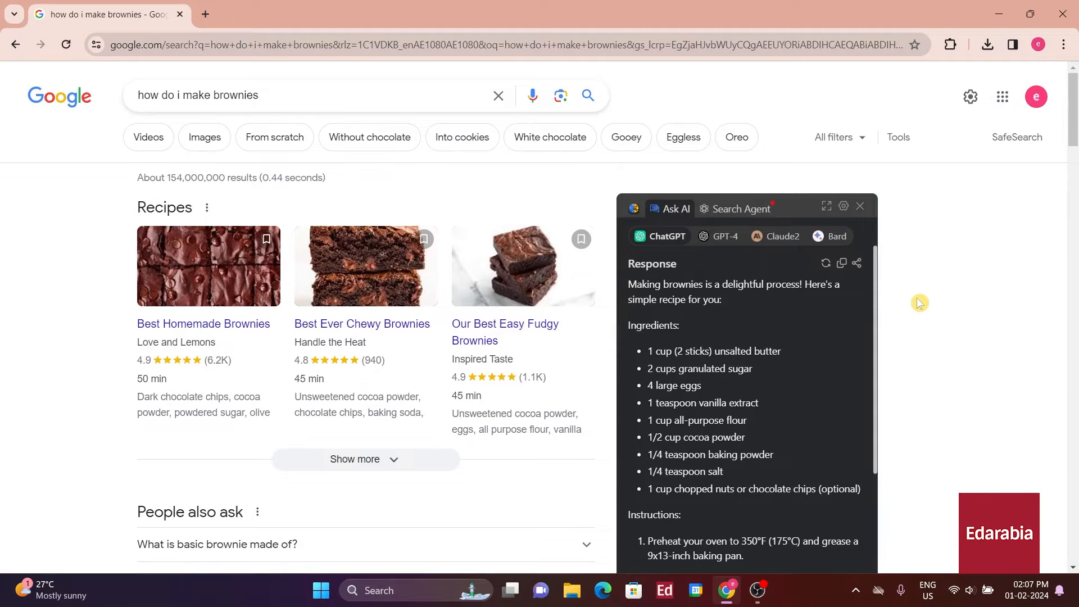
scroll(919, 302, "down", 2)
scroll(771, 273, "down", 2)
scroll(768, 270, "down", 2)
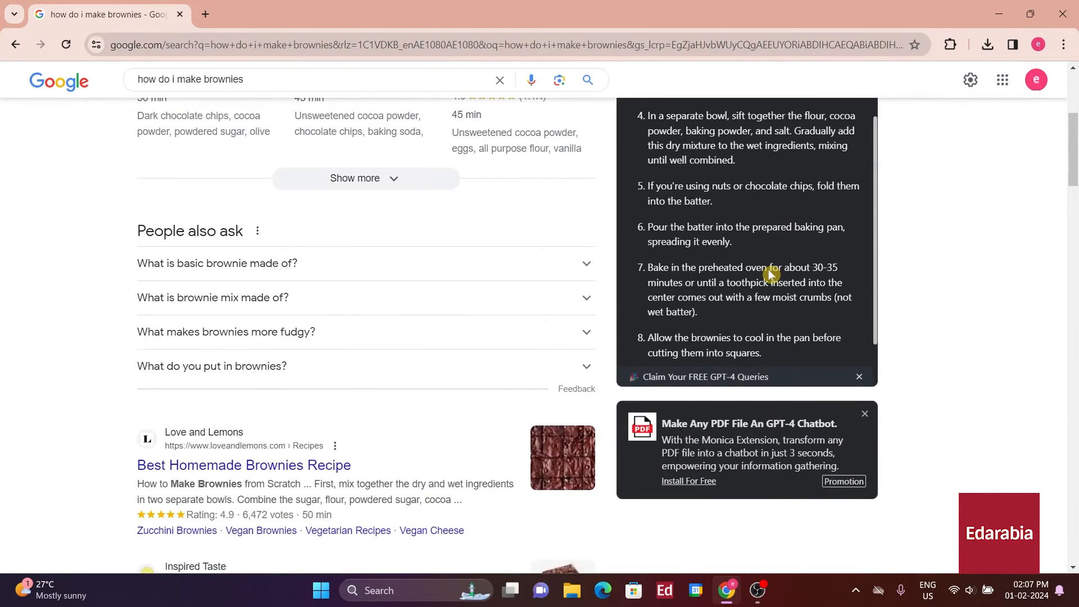
scroll(768, 270, "down", 1)
scroll(951, 284, "up", 2)
scroll(951, 284, "up", 1)
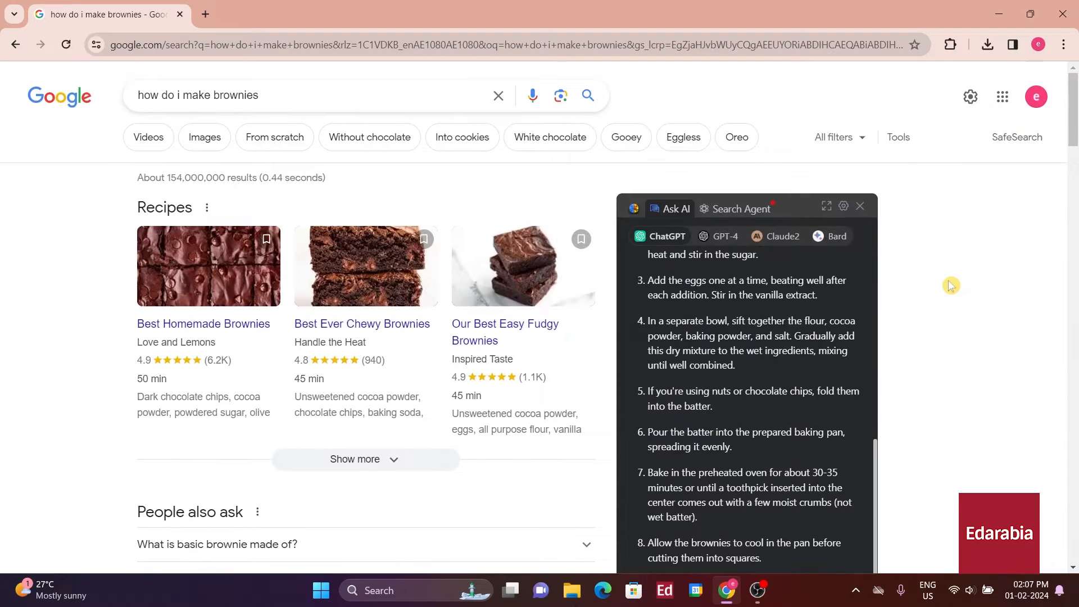
scroll(790, 291, "up", 2)
scroll(790, 295, "up", 3)
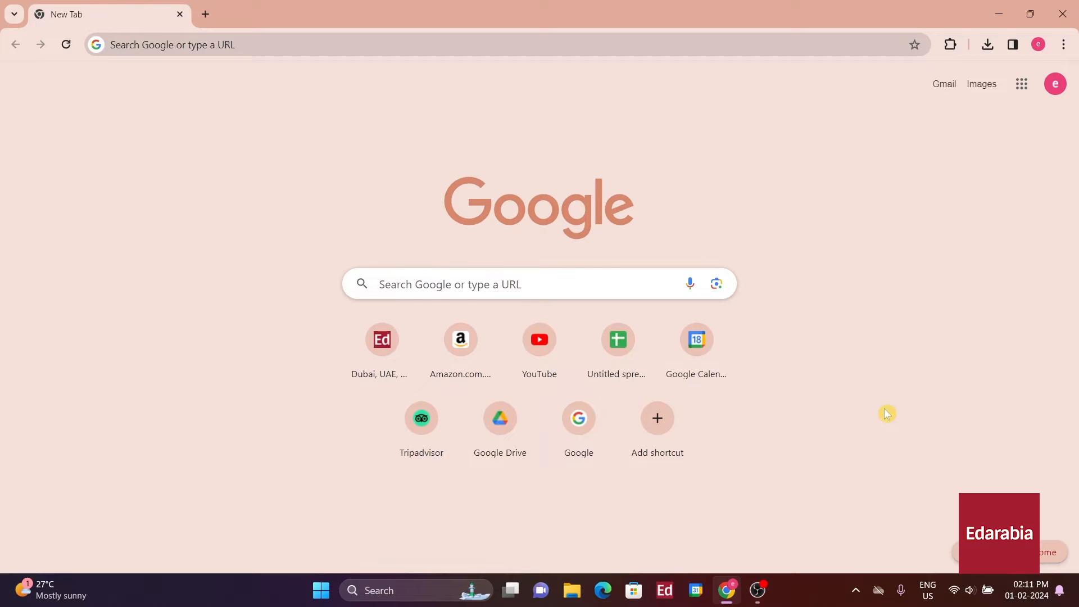
Launch WebChatGPT from the Extensions menu, opening ChatGPT in a new tab.
left_click(951, 45)
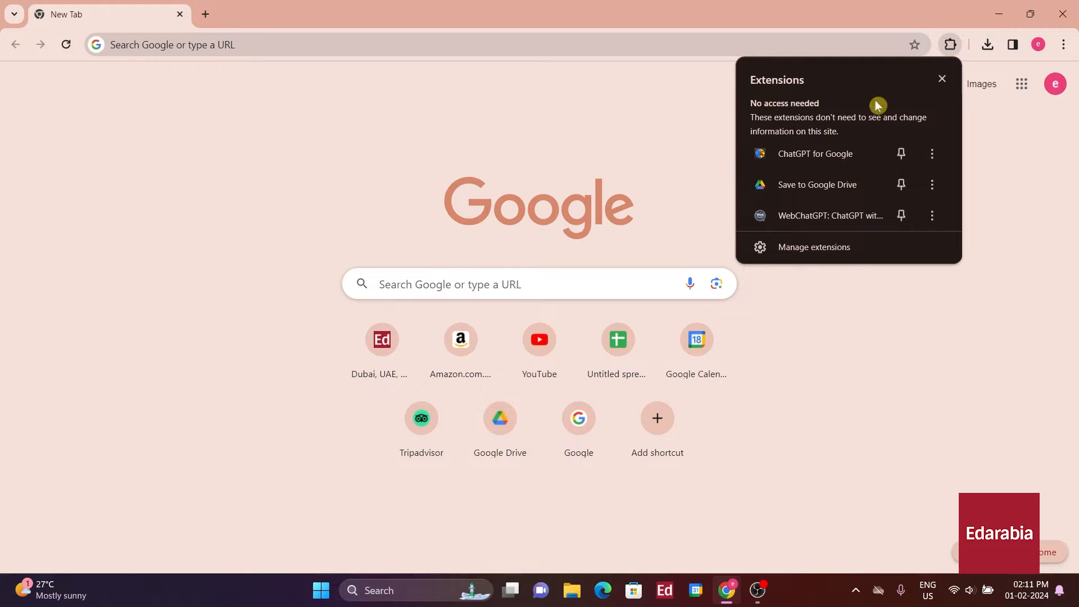
left_click(809, 216)
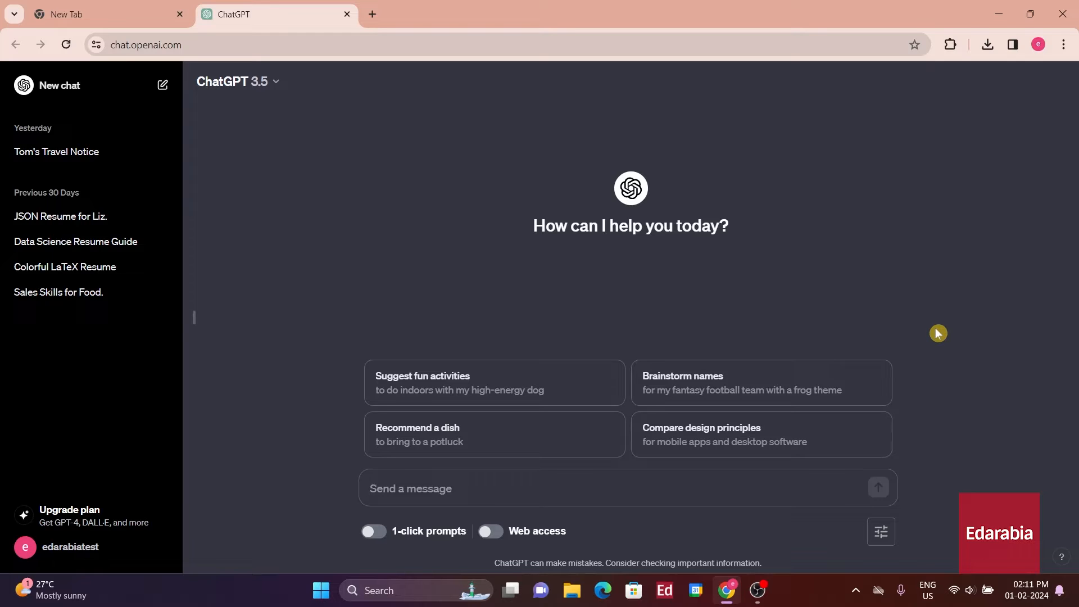
type("What is Edar")
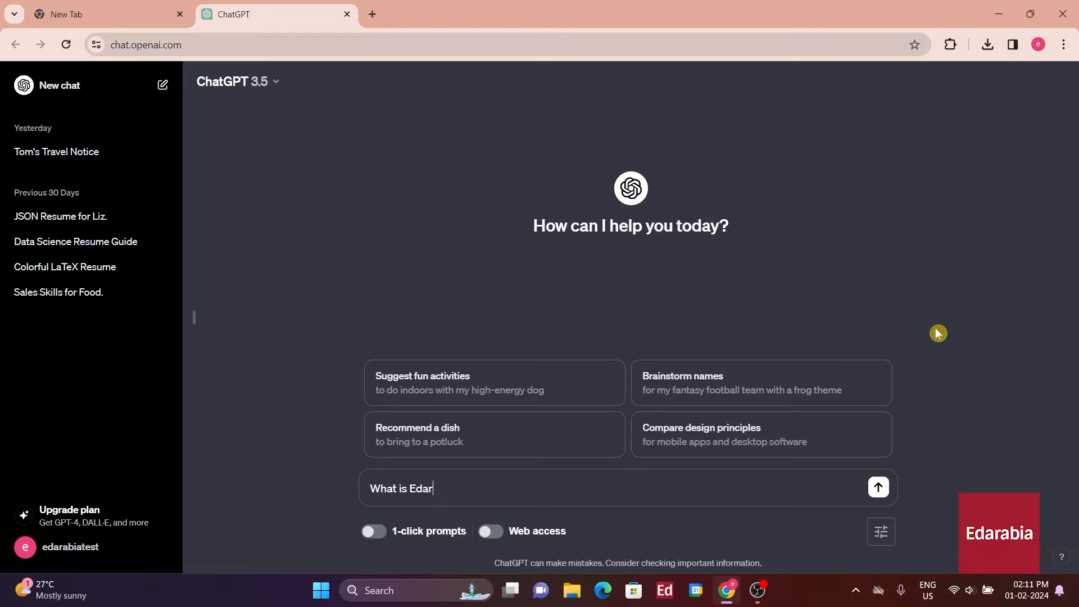
type("abia?")
Ask 'What is Edarabia?', enable Web access, and ask again for a sourced answer.
key("Return")
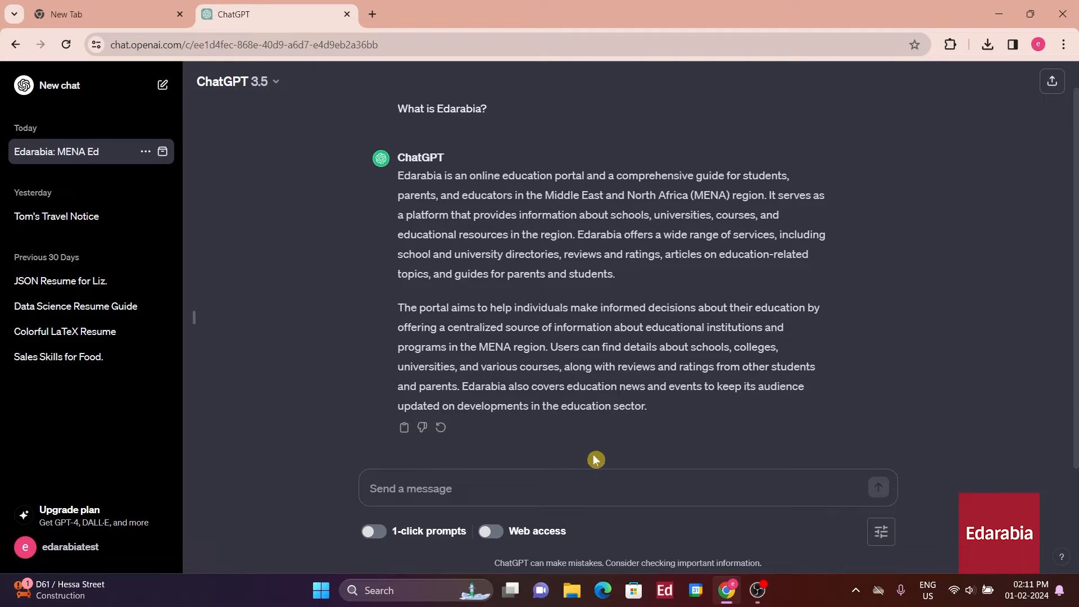
left_click(492, 533)
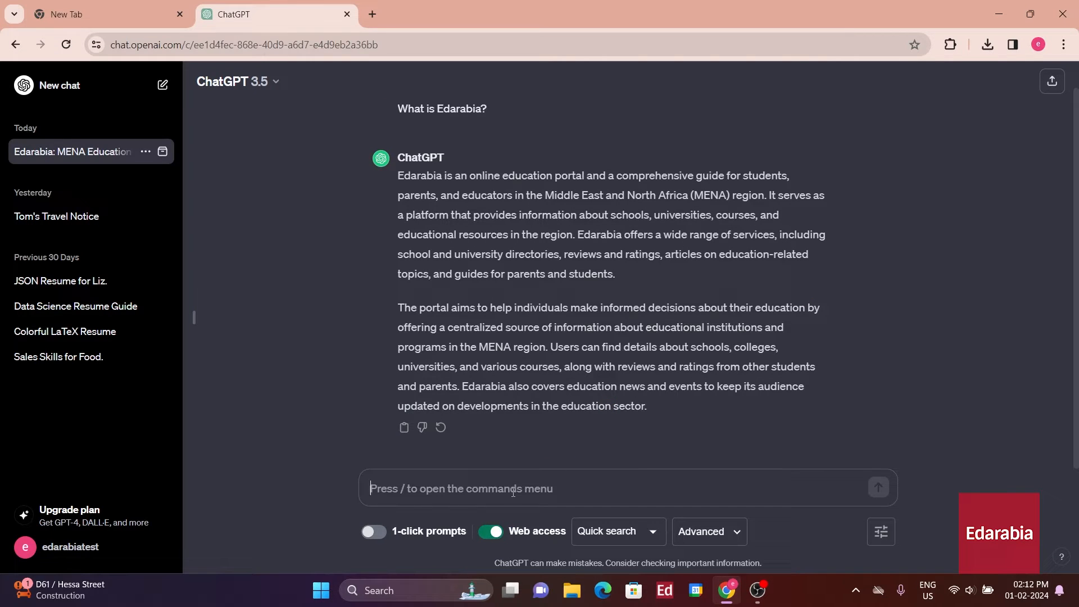
type("What is Edarabia?")
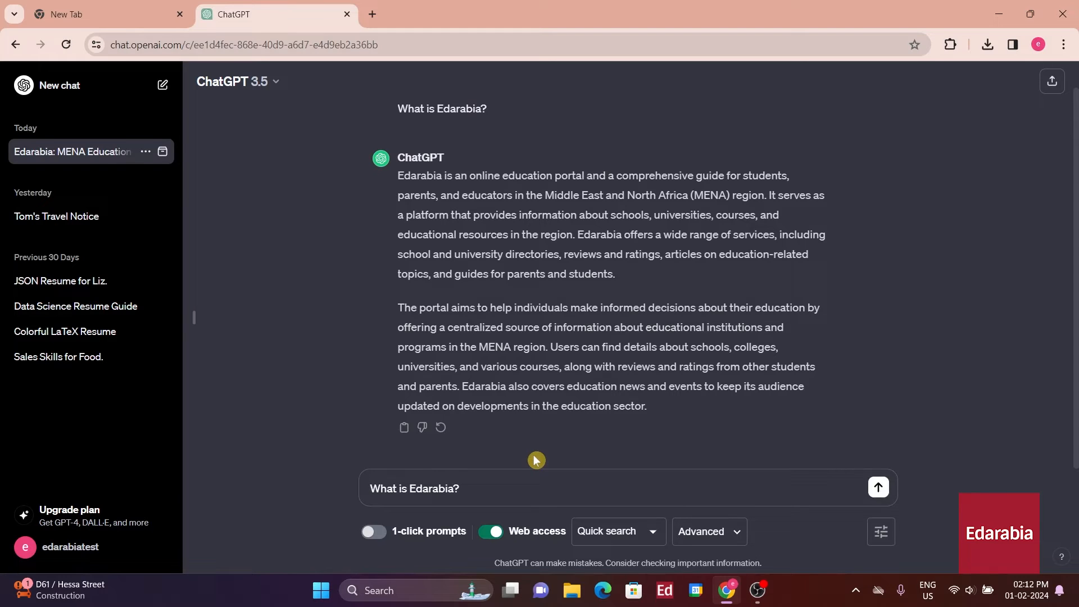
key("Return")
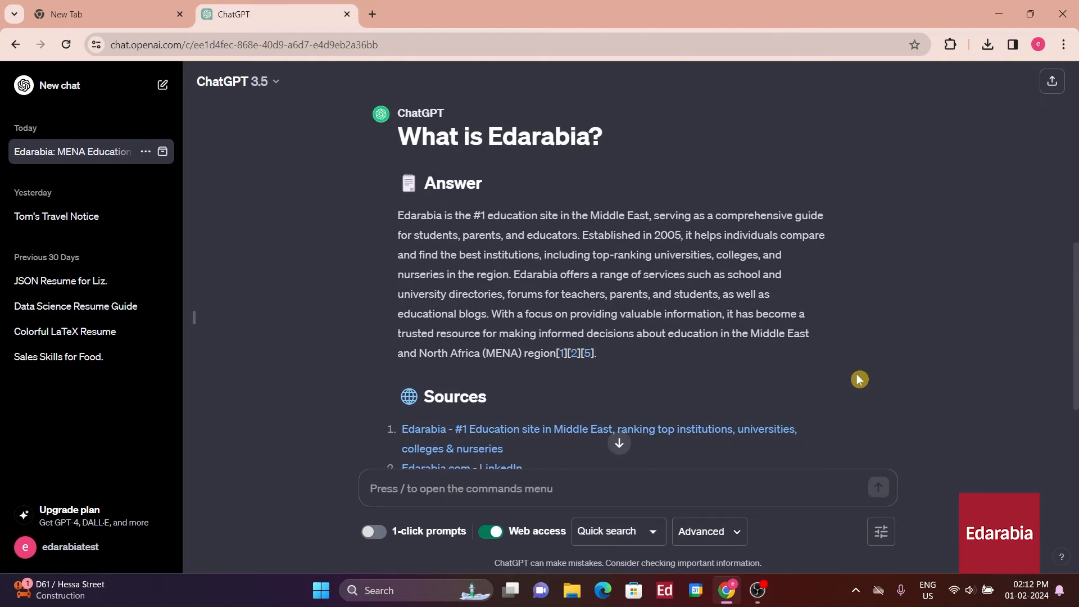
left_click(778, 492)
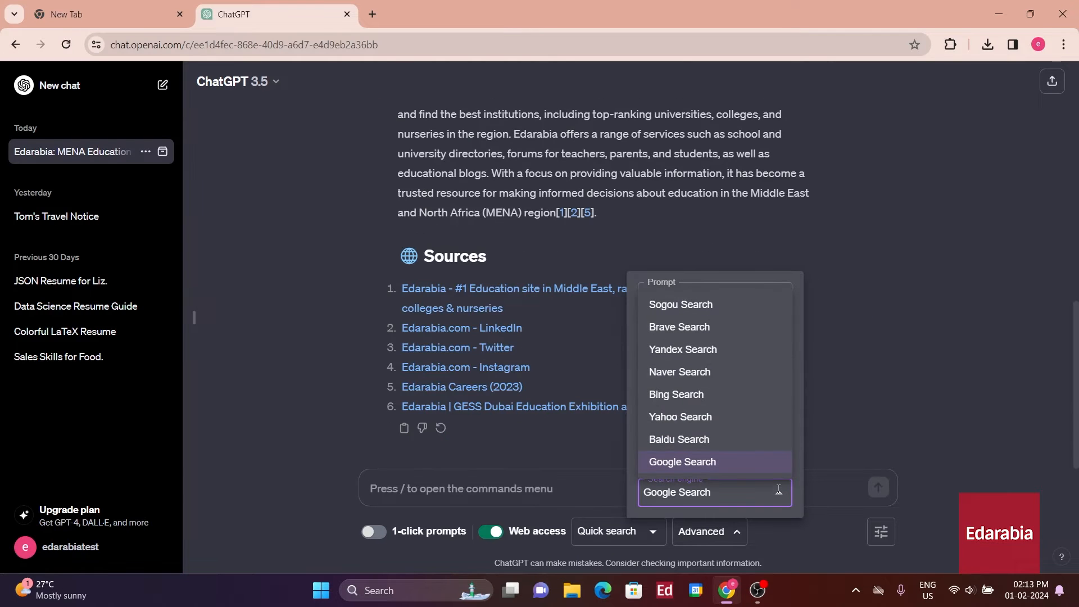
left_click(778, 492)
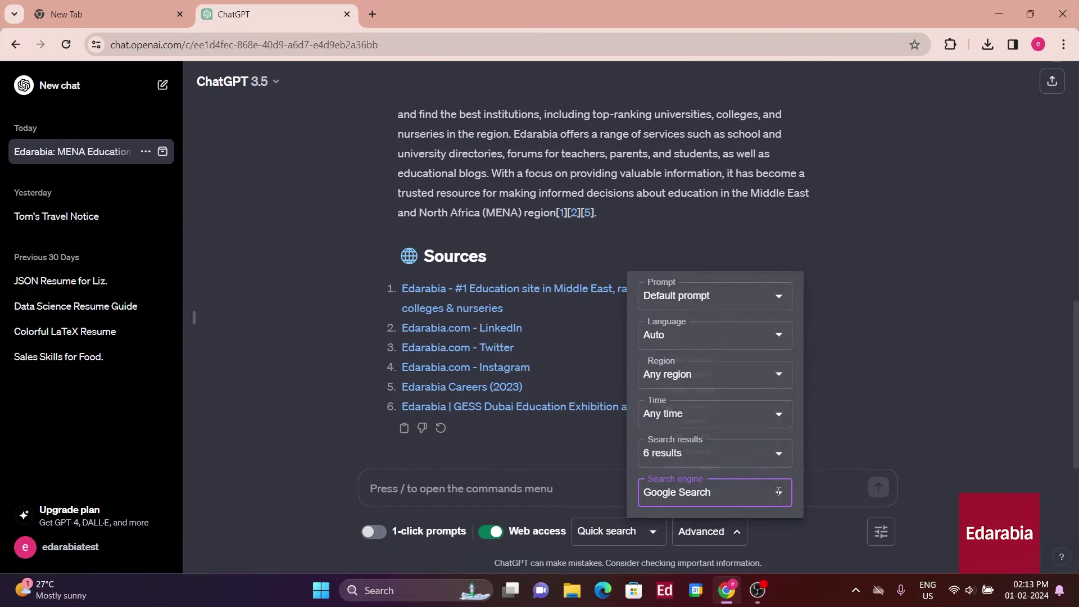
left_click(779, 459)
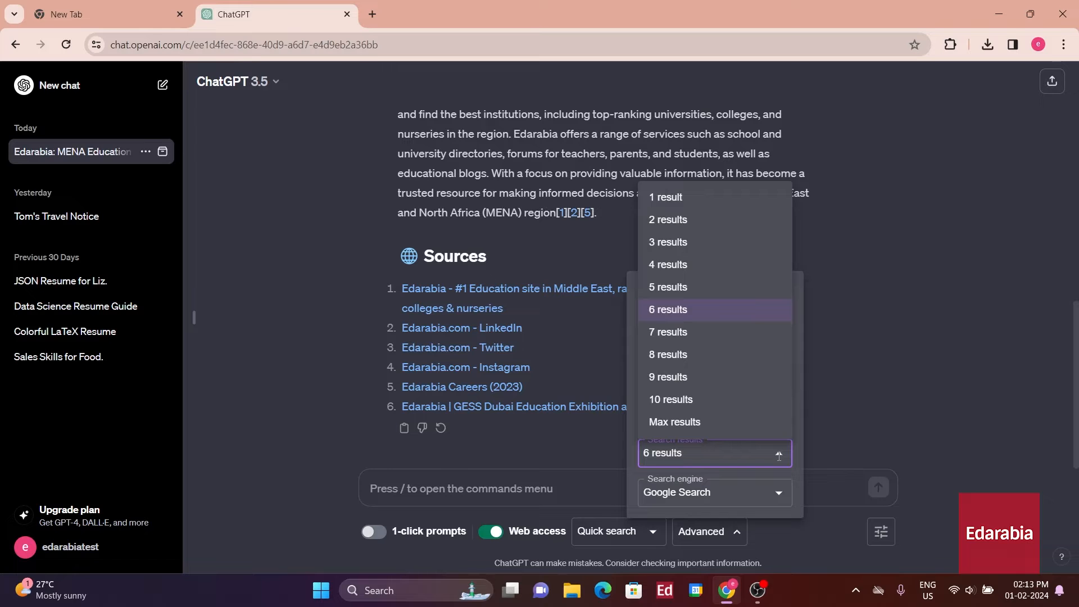
left_click(779, 455)
left_click(776, 417)
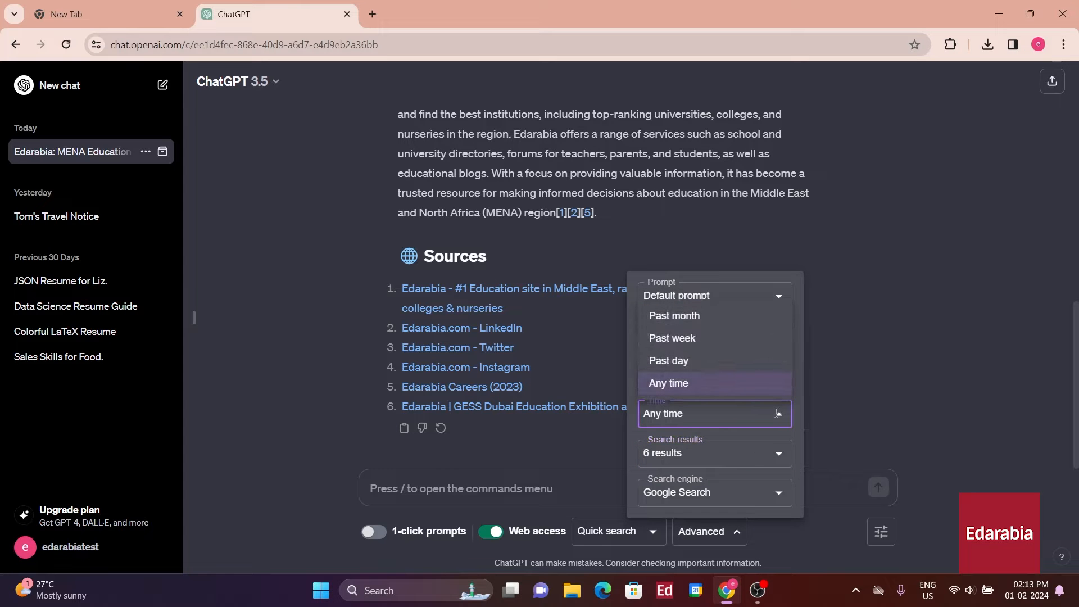
left_click(777, 413)
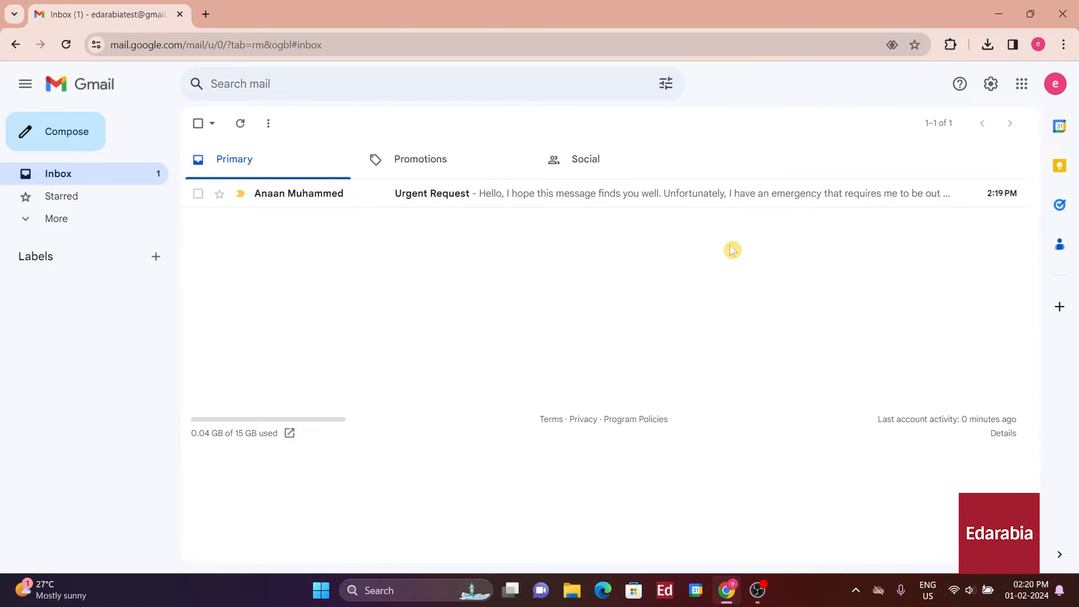
Open Anaan's 'Urgent Request' email and start a reply to it.
left_click(604, 194)
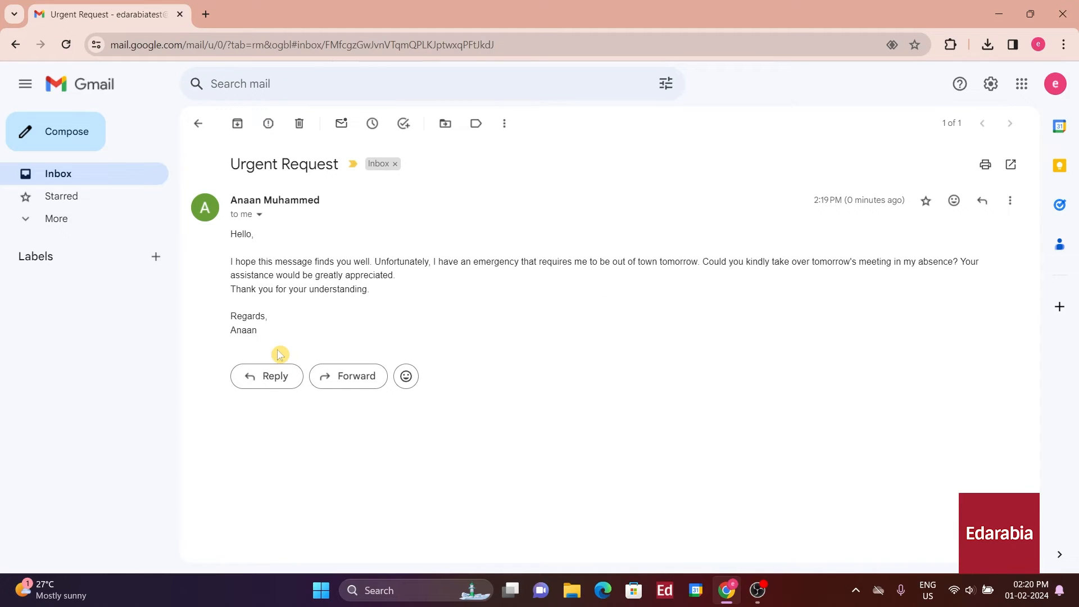
left_click(275, 376)
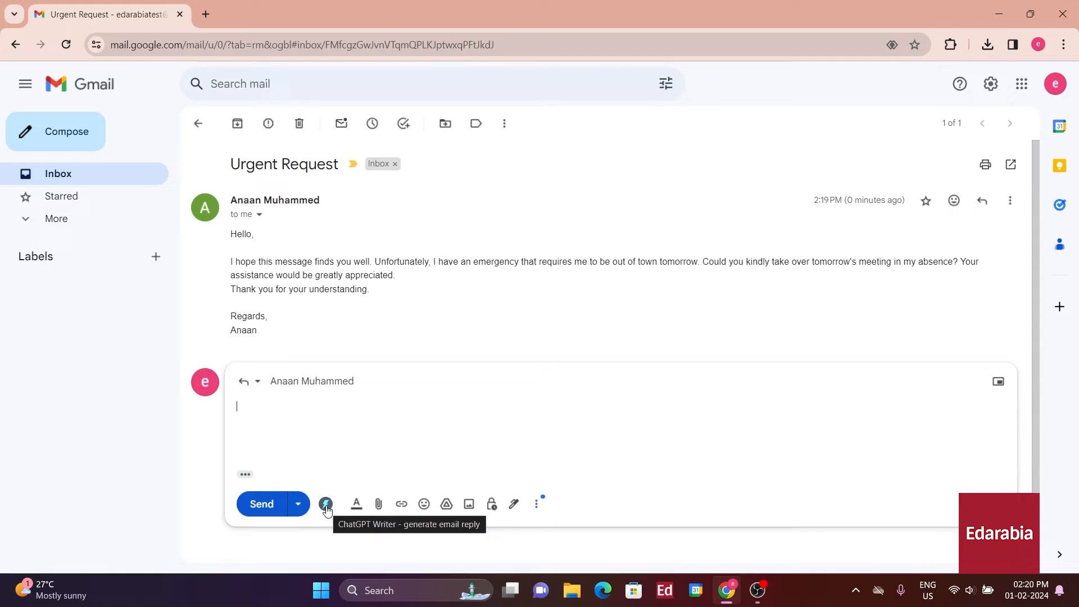
Have ChatGPT Writer generate a reply from a prompt saying I can take over the meeting.
left_click(326, 505)
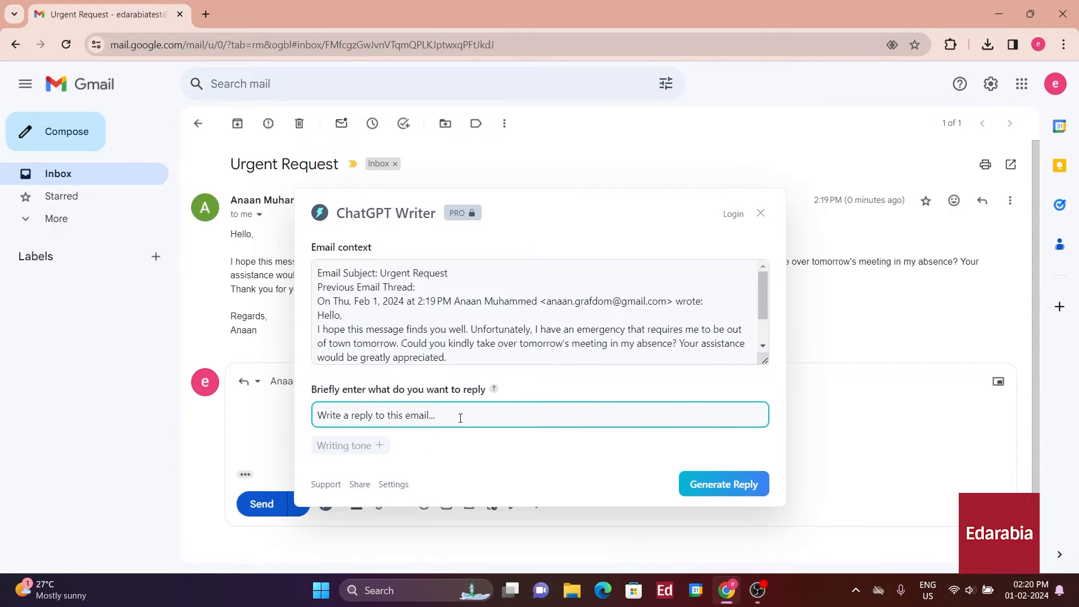
scroll(444, 303, "down", 1)
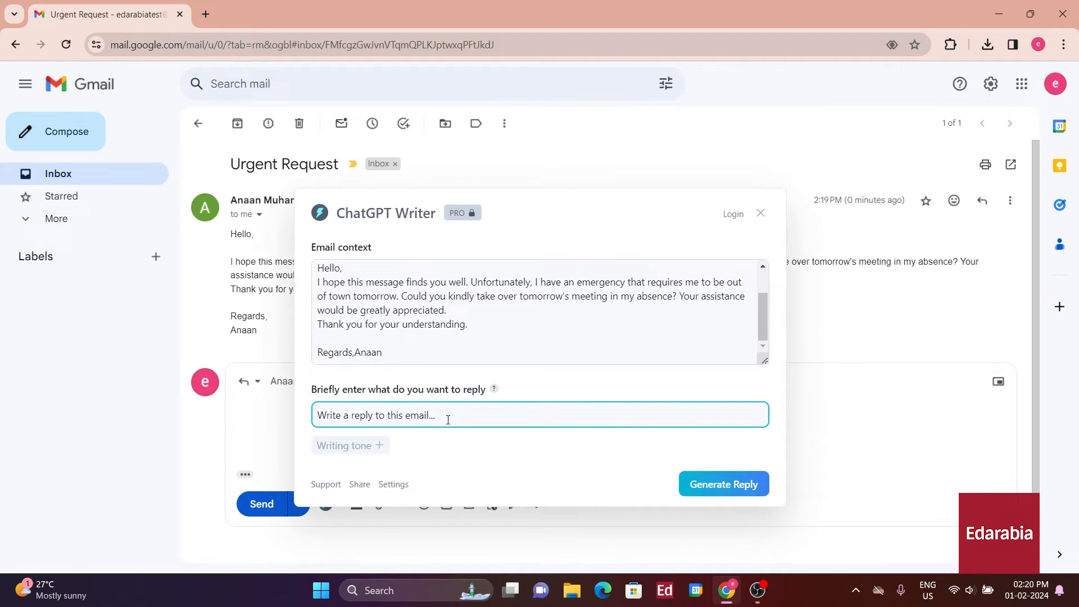
left_click_drag(456, 417, 266, 419)
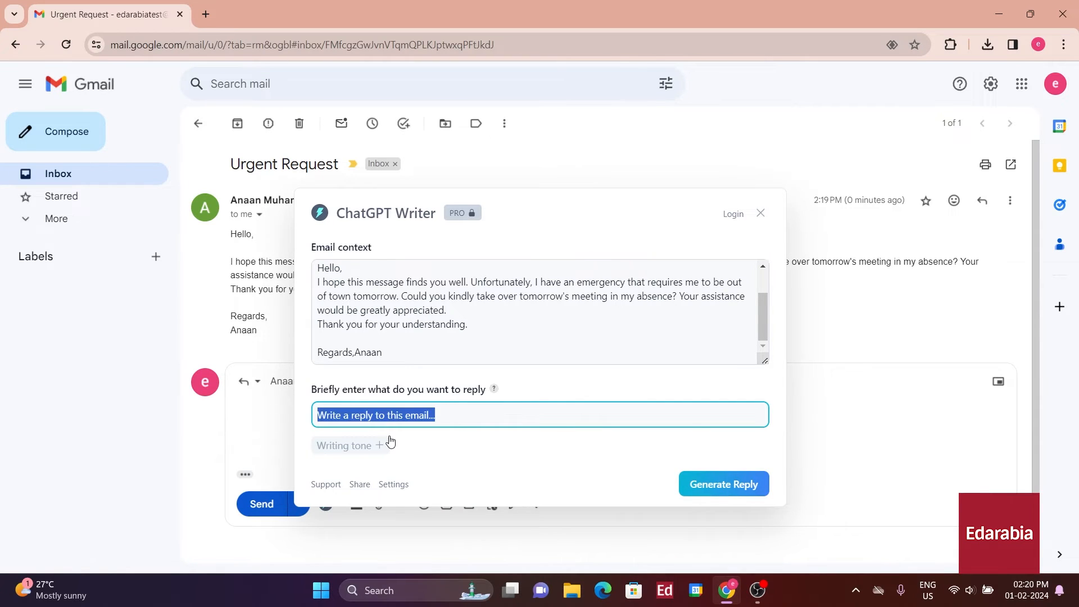
type("Write a")
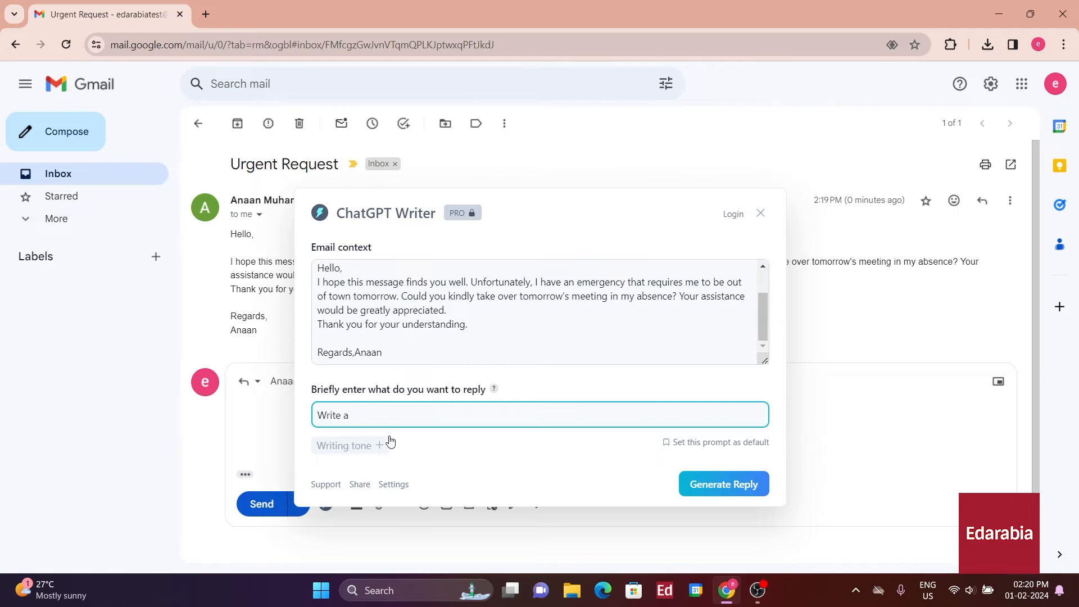
type("ing that I will be able to do it.")
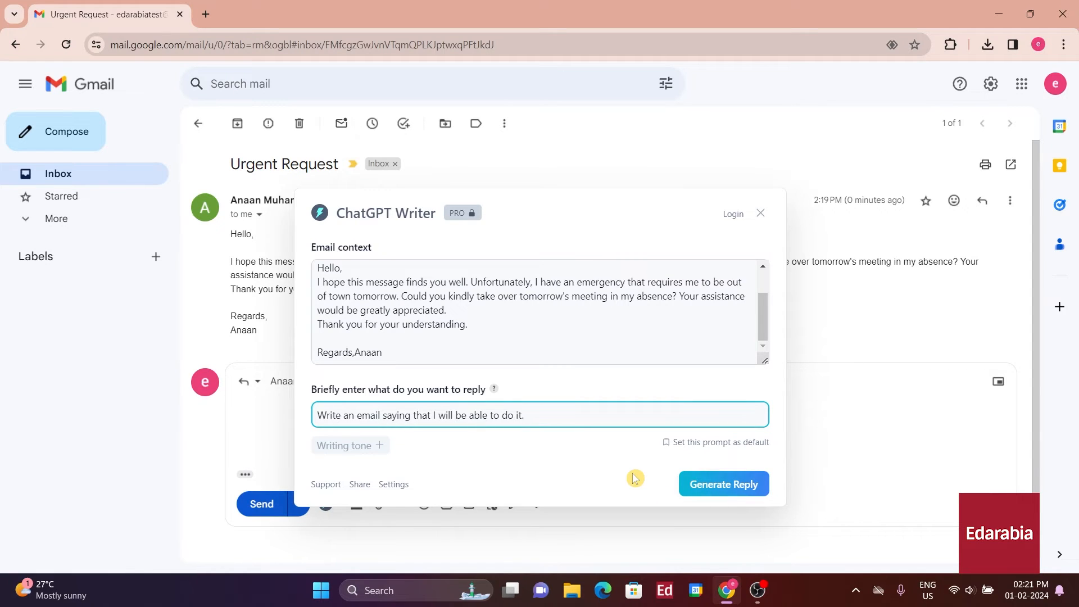
left_click(707, 484)
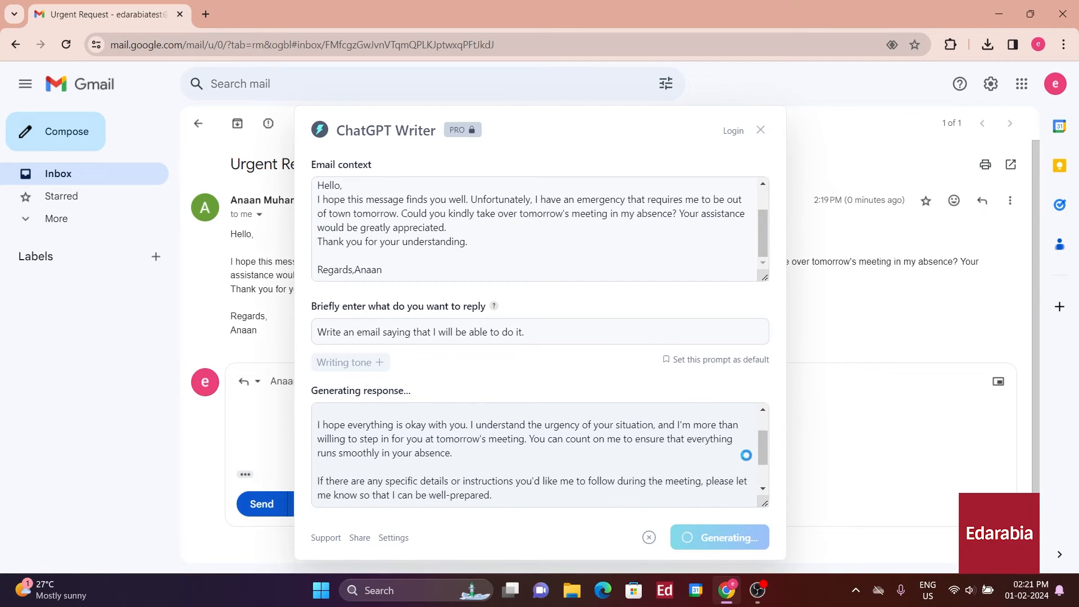
scroll(735, 455, "up", 5)
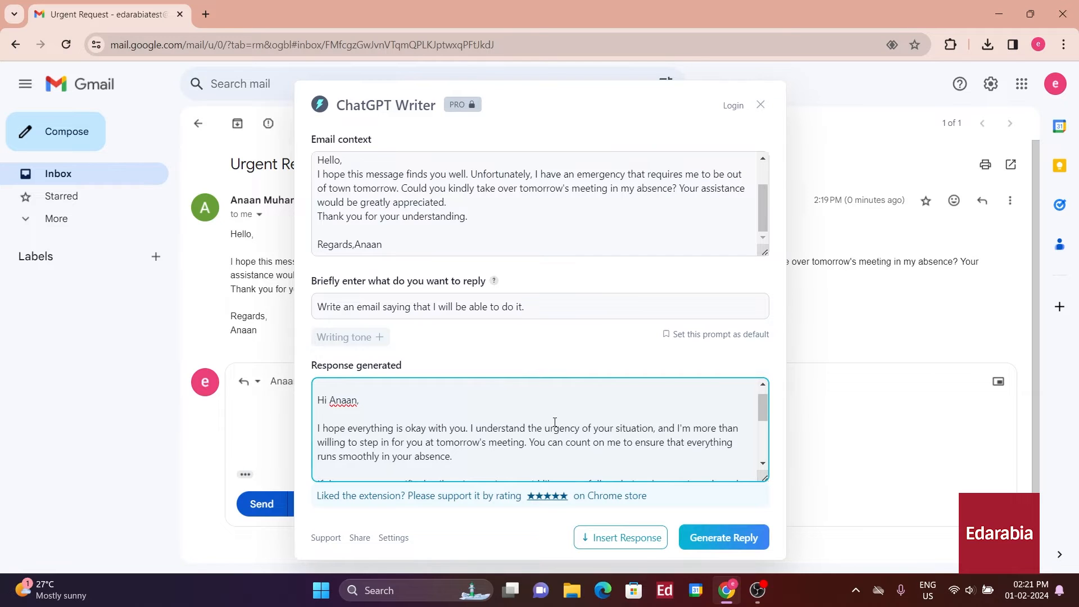
scroll(555, 422, "down", 2)
scroll(565, 429, "down", 3)
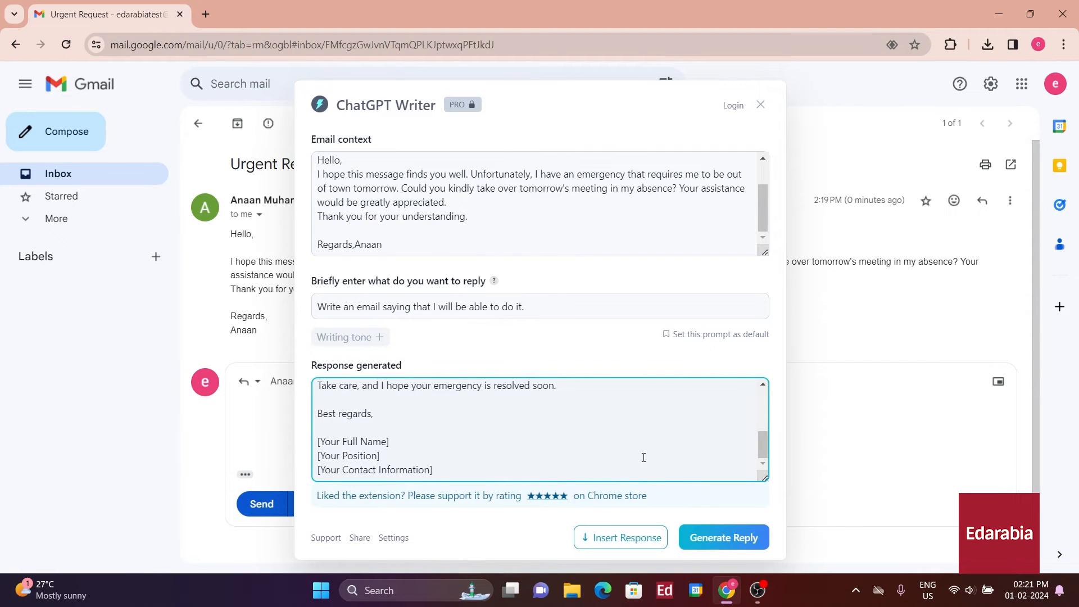
Insert the generated reply into the draft and send it to Anaan.
left_click(616, 539)
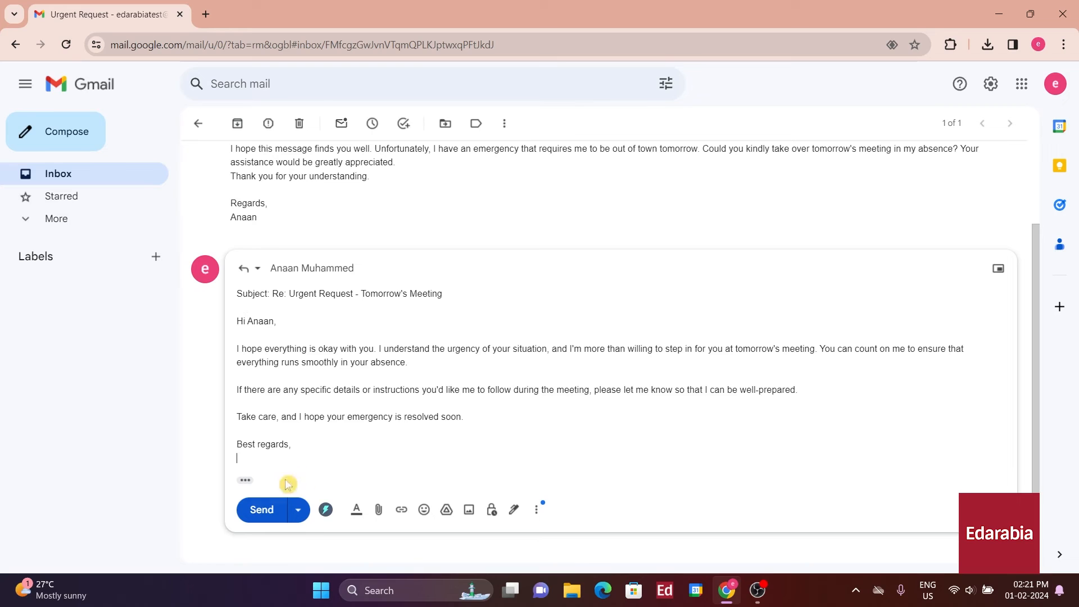
left_click(264, 510)
scroll(506, 361, "down", 1)
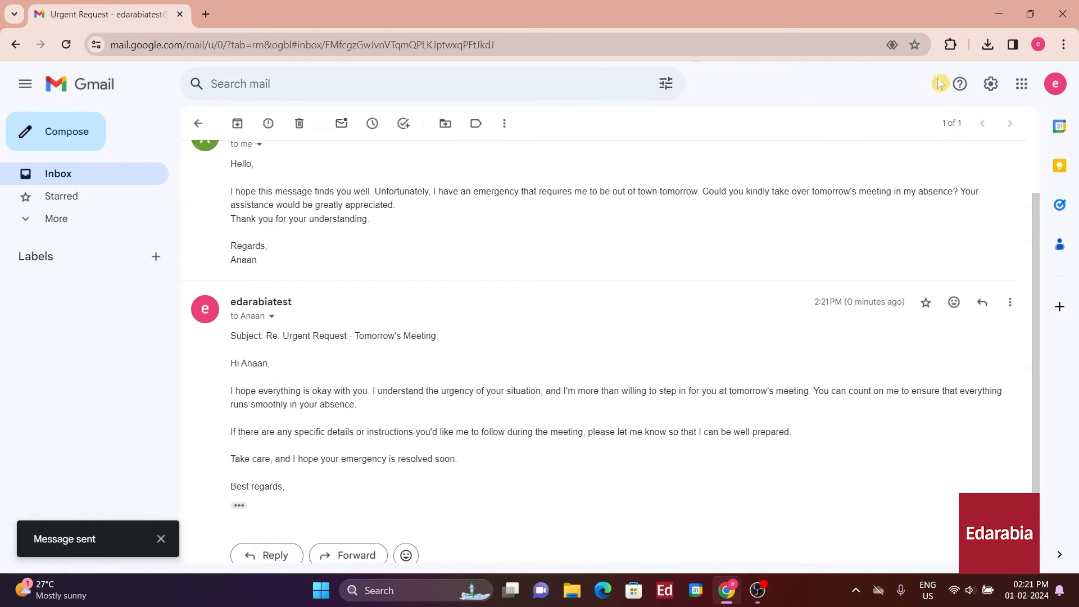
Bring up ChatGPT Writer's new-email form from the Extensions menu and reposition it.
left_click(951, 45)
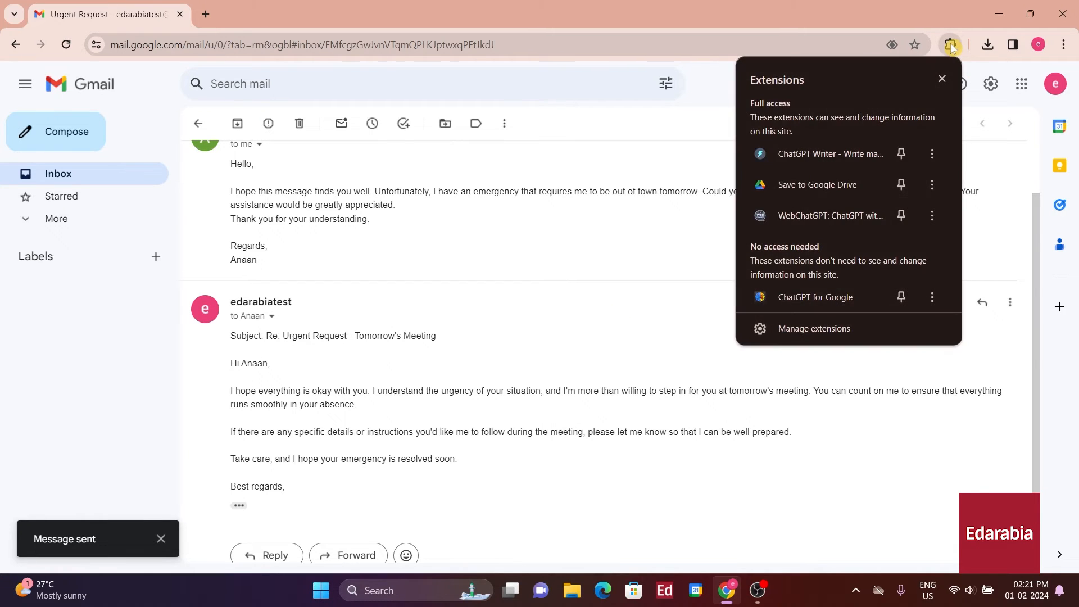
left_click(821, 157)
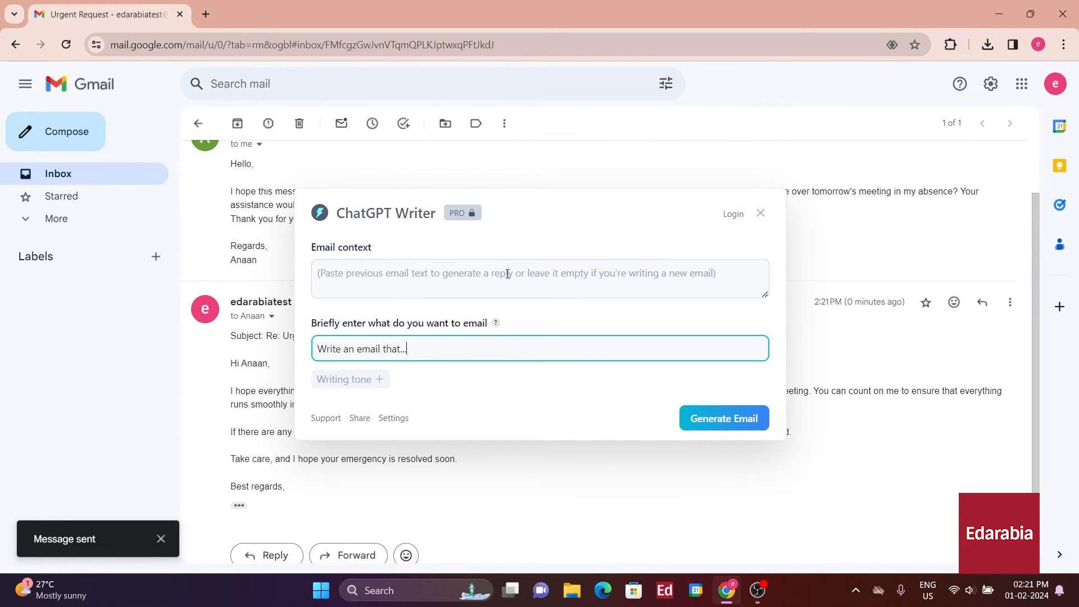
left_click_drag(548, 207, 524, 190)
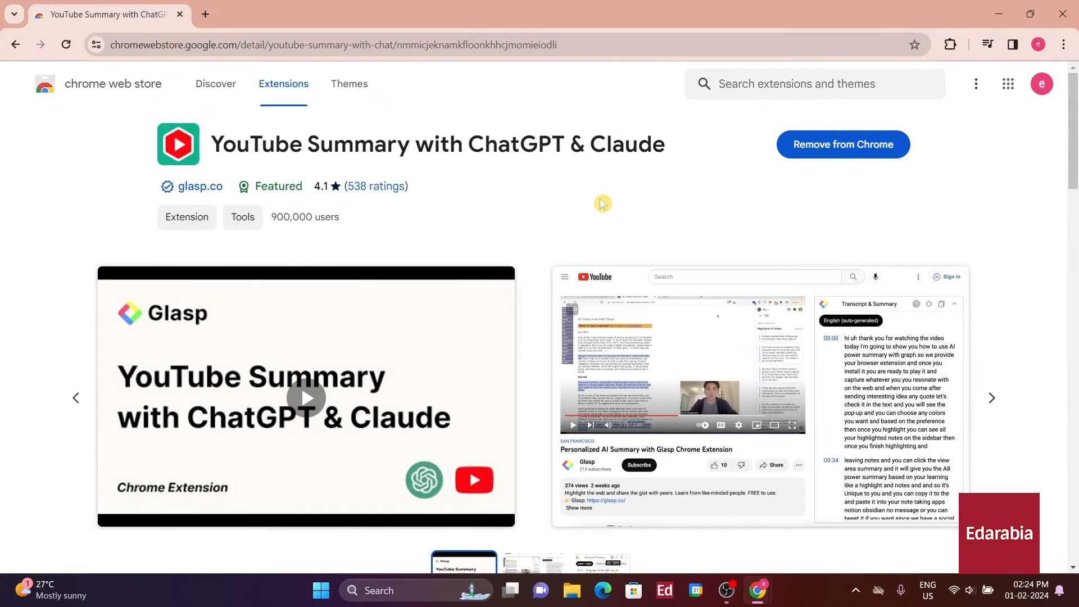
Load the Bill Gates video's transcript and send it to ChatGPT for summarising.
left_click(998, 14)
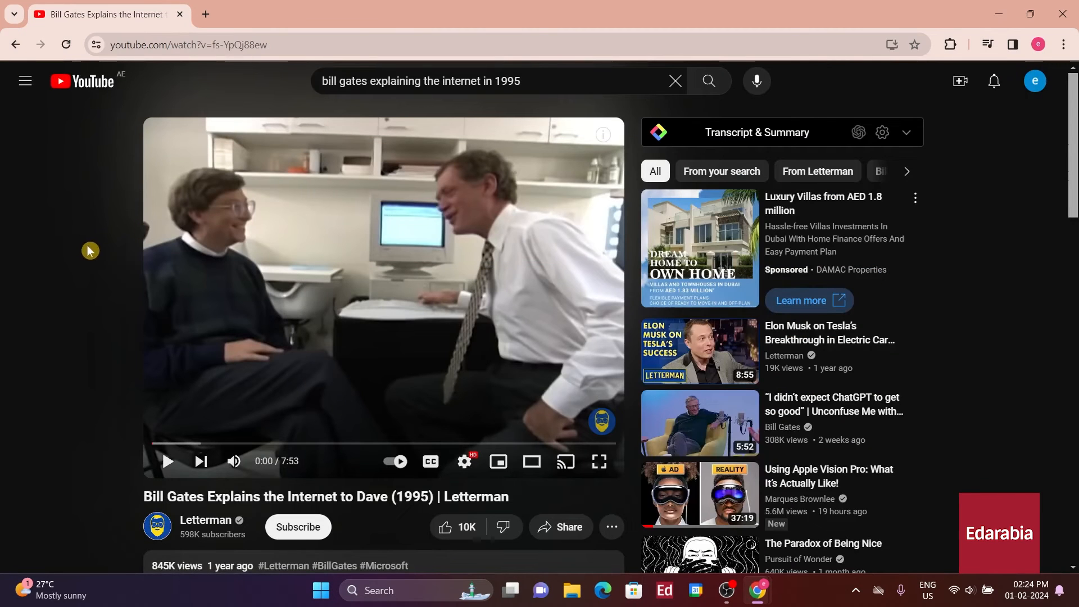
left_click(749, 135)
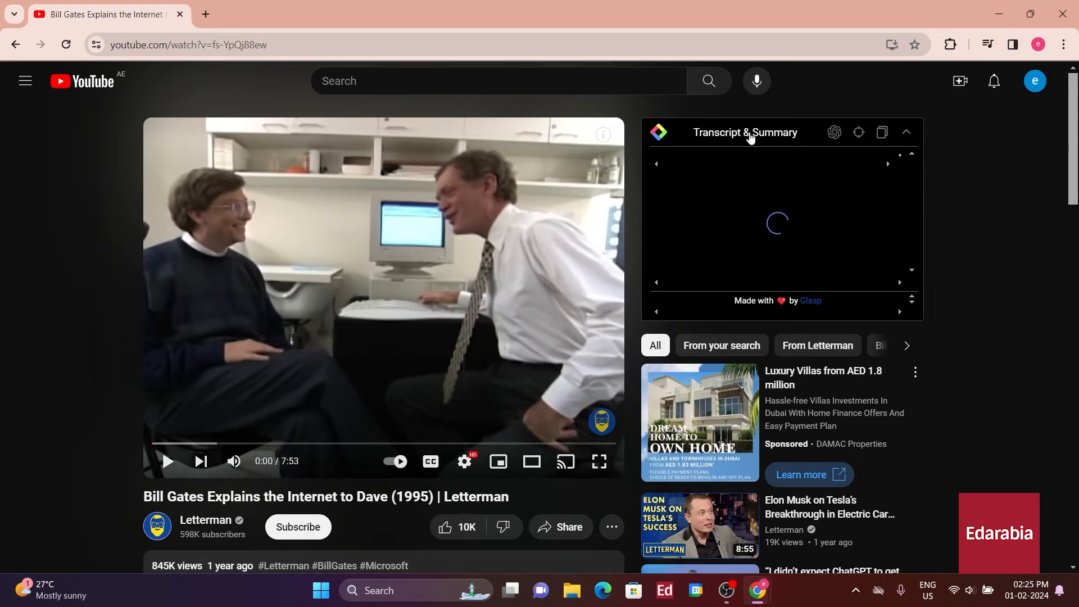
scroll(763, 242, "down", 2)
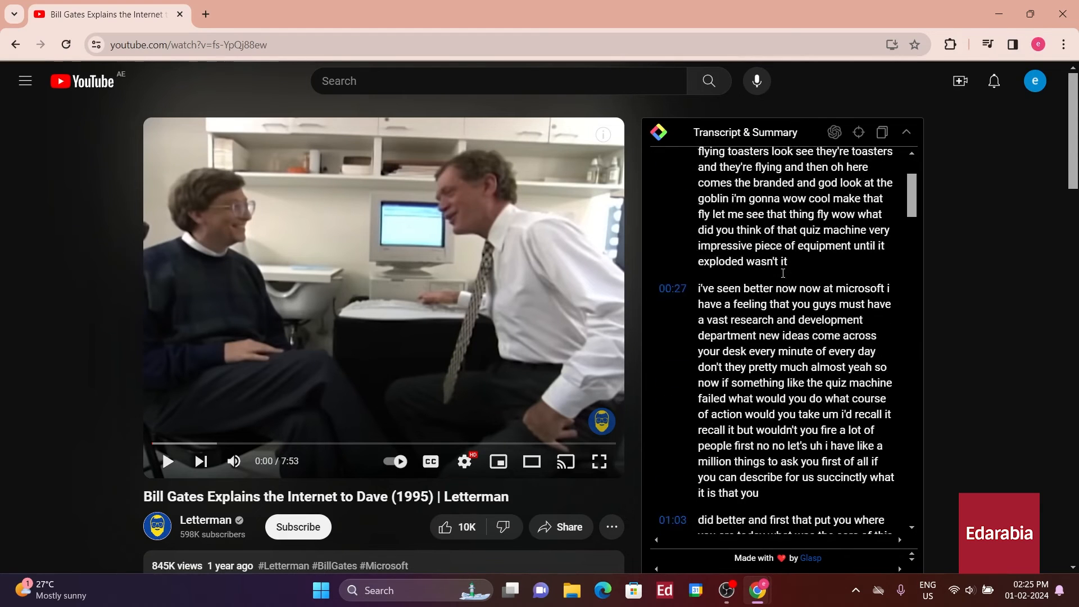
scroll(786, 289, "down", 2)
scroll(785, 293, "down", 3)
scroll(784, 291, "up", 5)
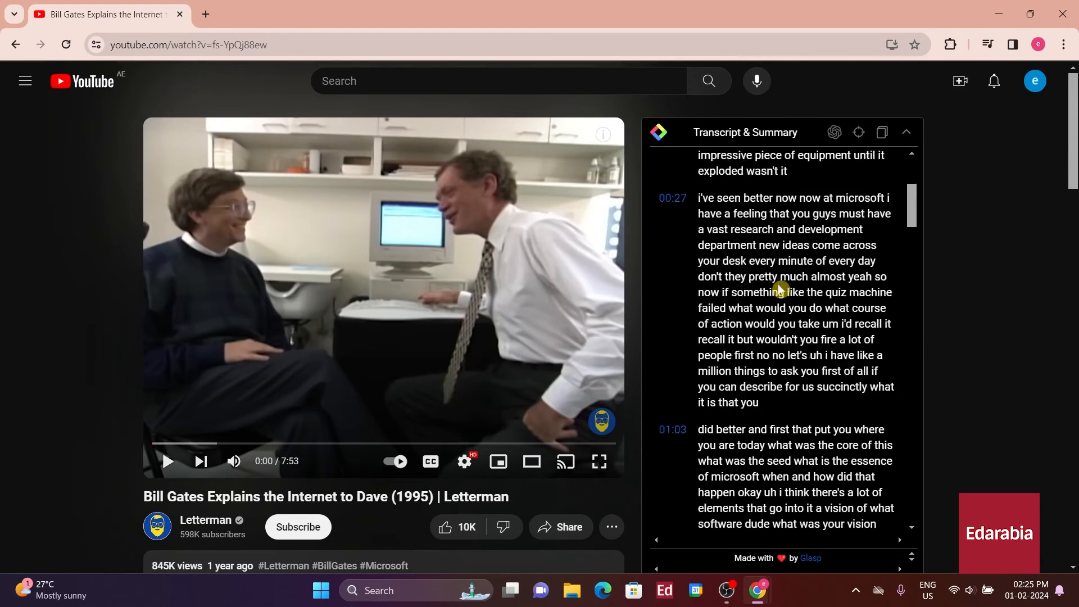
scroll(784, 291, "up", 2)
scroll(780, 278, "up", 2)
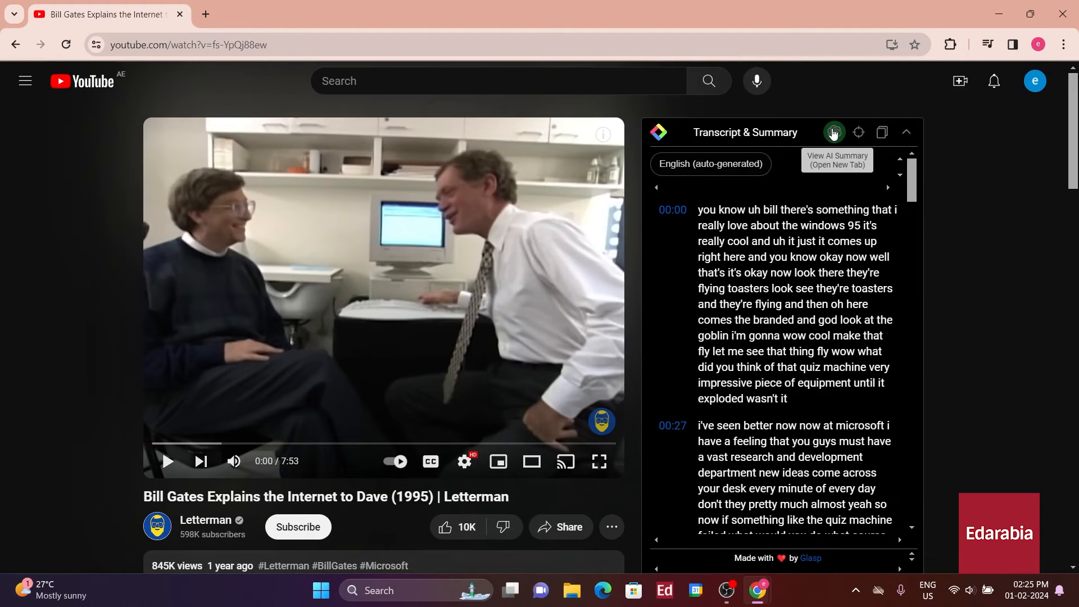
left_click(833, 133)
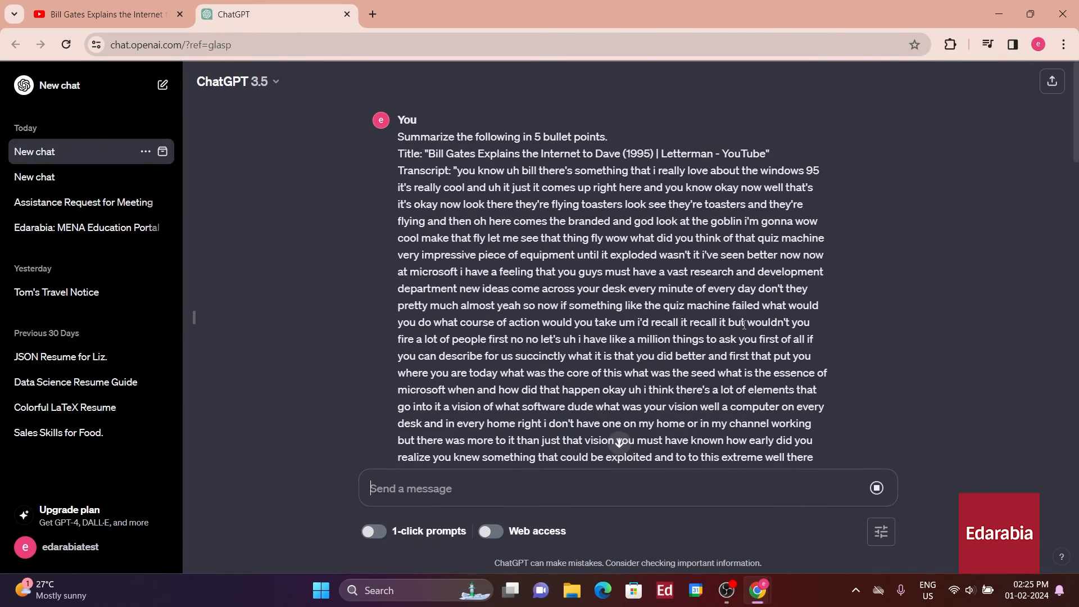
Submit the prefilled transcript prompt to get a five-bullet summary.
left_click(620, 441)
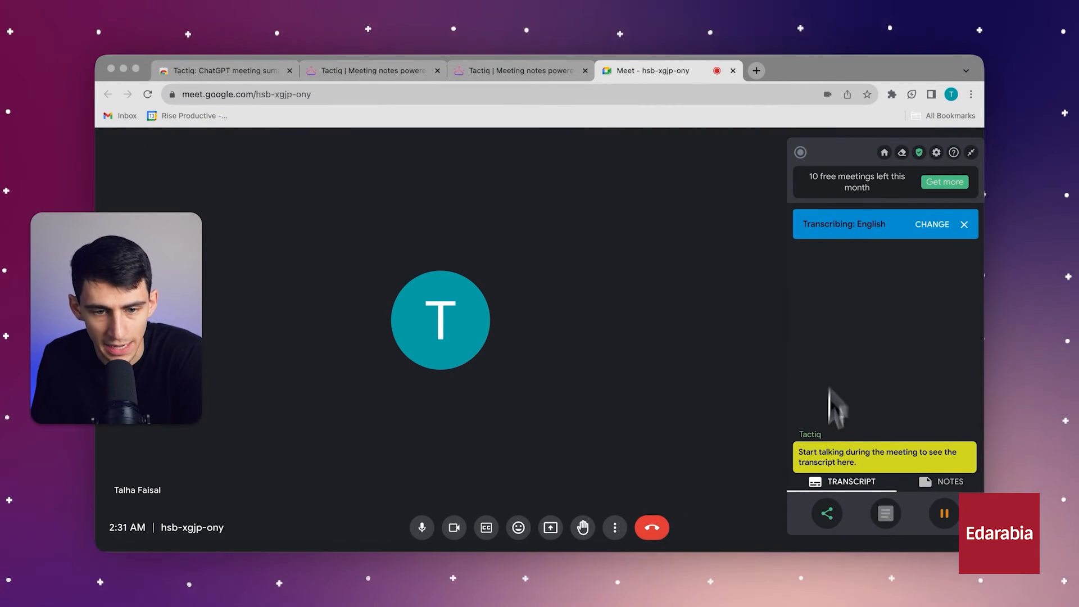
Mute the microphone and turn off the camera in the Meet call.
key("super+d")
key("super+e")
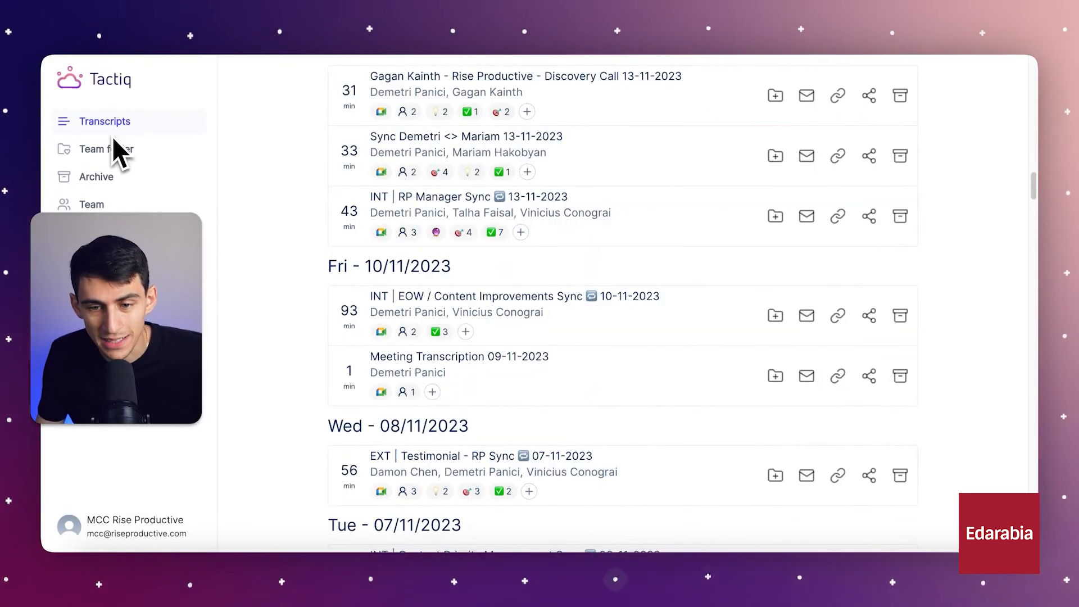
Generate a detailed AI summary of the INT | RP Manager Sync 13-11-2023 transcript.
left_click(487, 213)
scroll(500, 363, "down", 1)
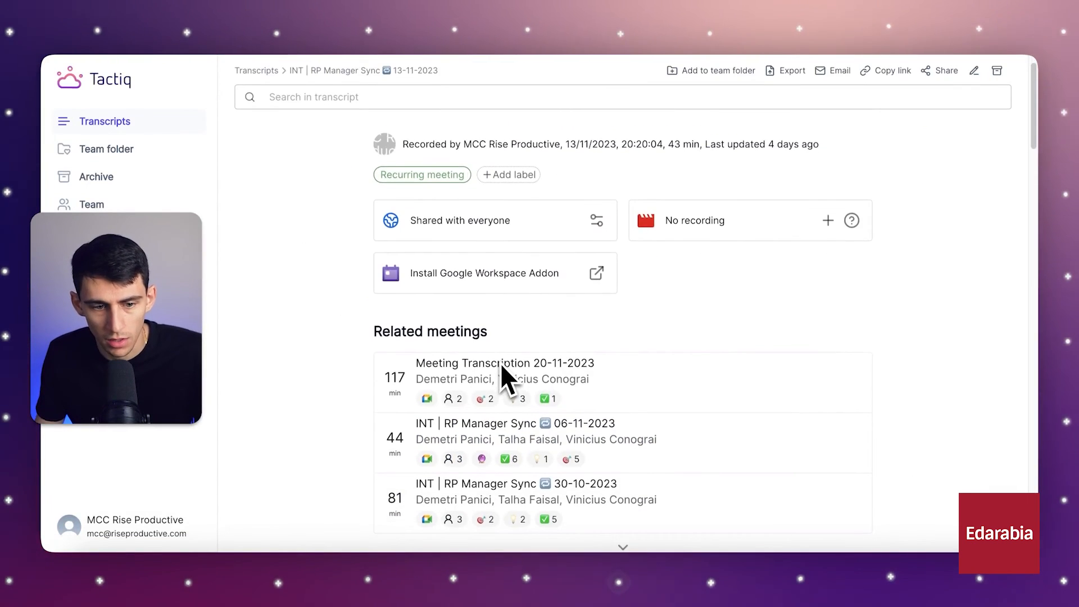
scroll(500, 364, "down", 2)
scroll(500, 363, "down", 2)
scroll(500, 364, "down", 1)
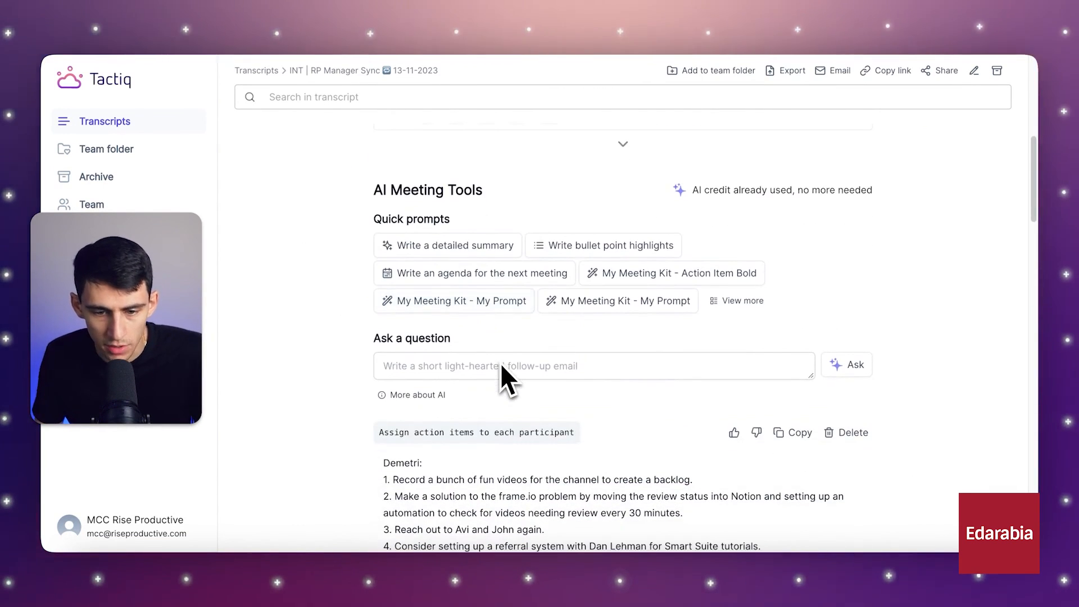
left_click(423, 245)
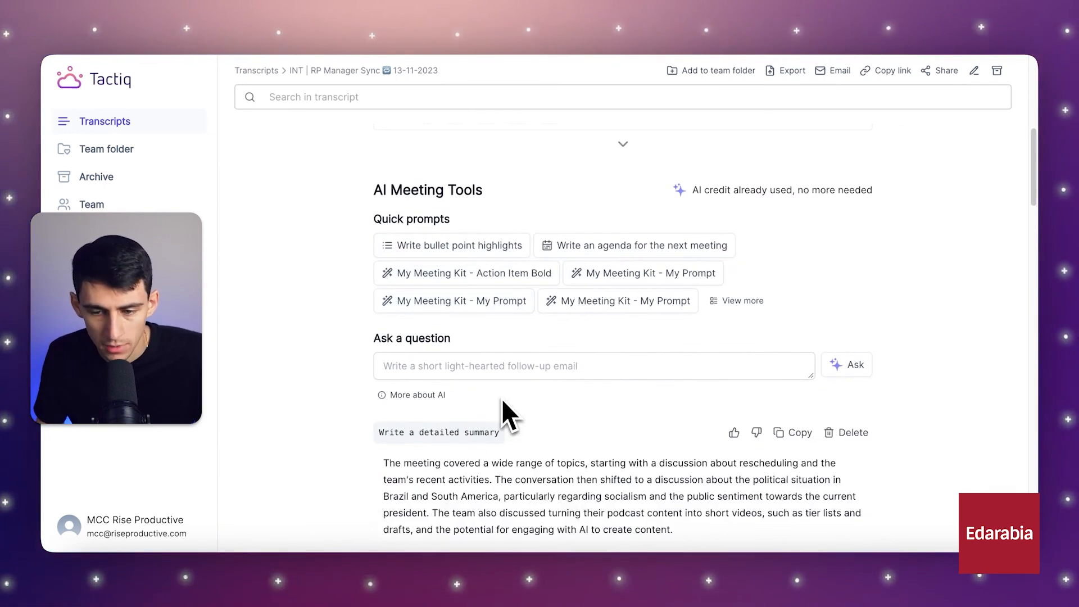
scroll(501, 399, "down", 1)
scroll(502, 398, "down", 2)
scroll(501, 399, "down", 1)
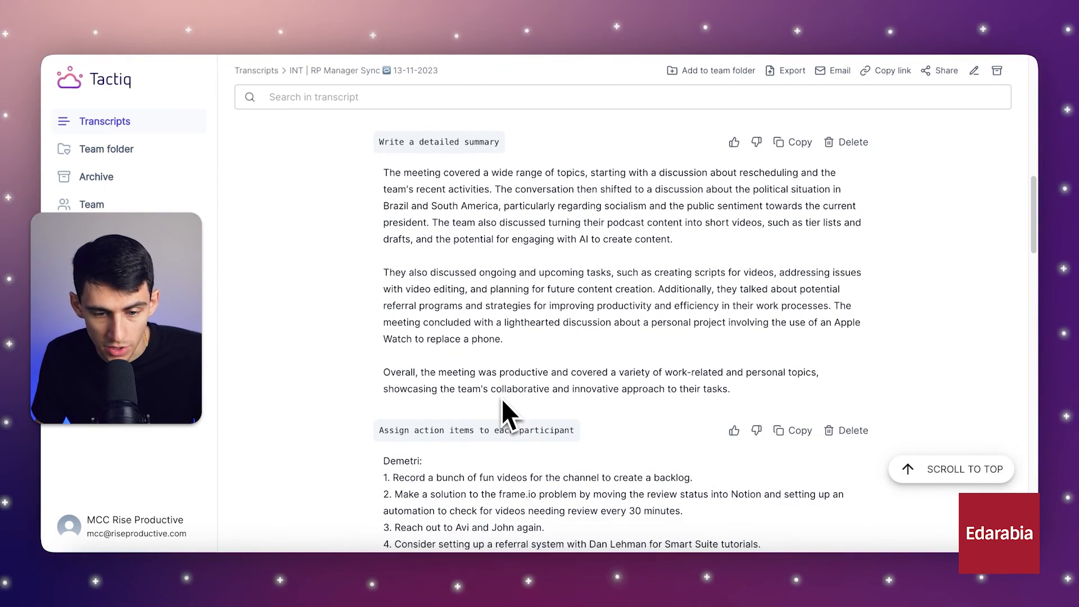